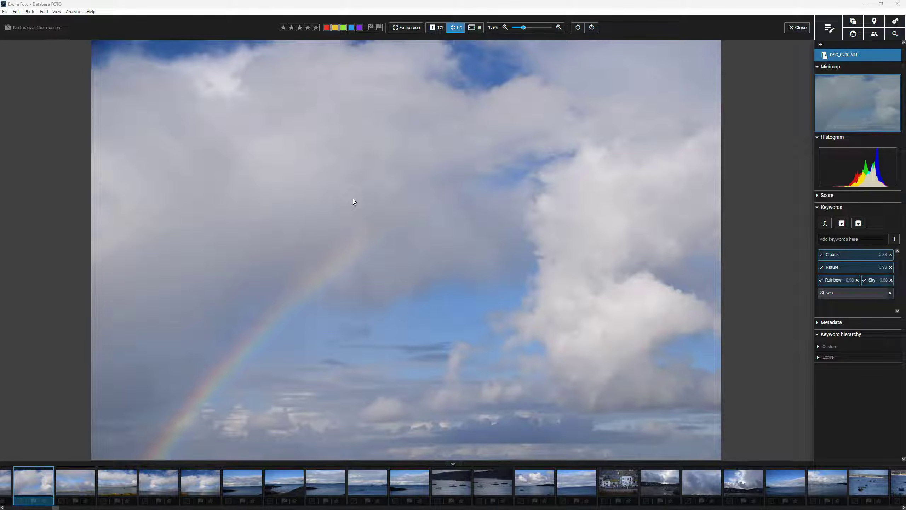
- Create the rainbow photo's 1:1 preview, examine its clouds and sky at 100%, and return to the fitted view
left_click(302, 358)
left_click(436, 28)
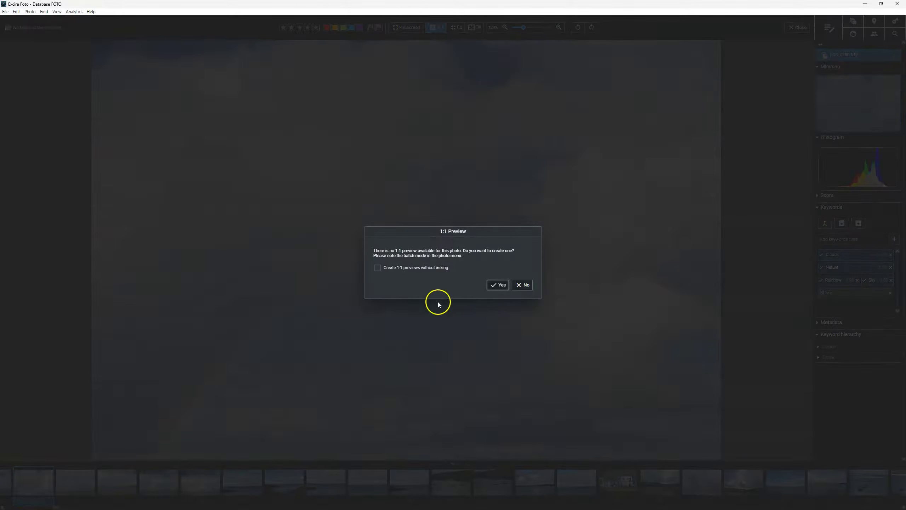
left_click(493, 286)
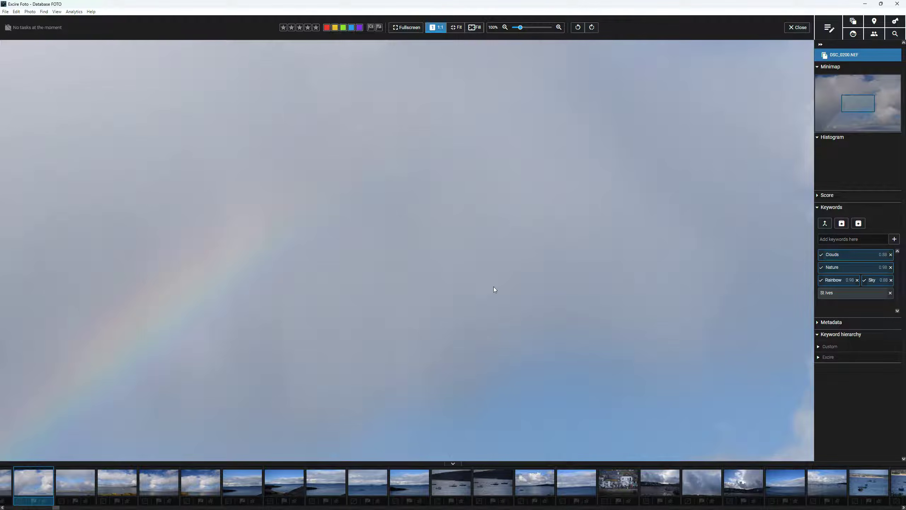
mouse_move(572, 290)
left_mouse_down()
mouse_move(506, 259)
mouse_move(393, 263)
left_mouse_up()
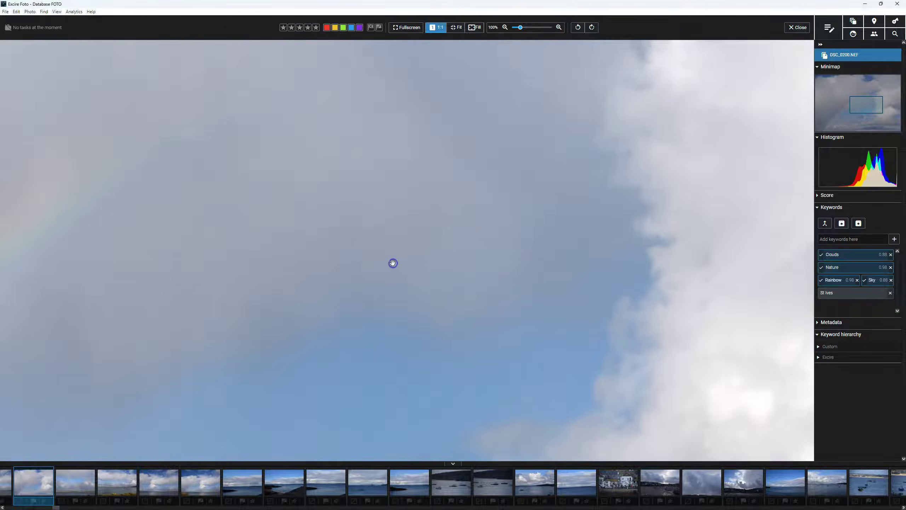
left_click_drag(484, 223, 484, 313)
mouse_move(527, 247)
left_mouse_down()
mouse_move(502, 306)
mouse_move(512, 257)
left_mouse_up()
left_click(433, 30)
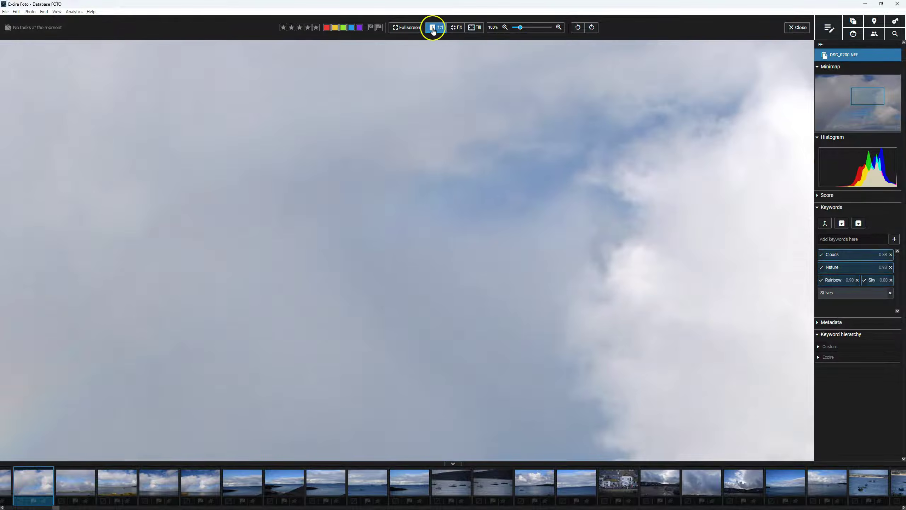
left_click(461, 28)
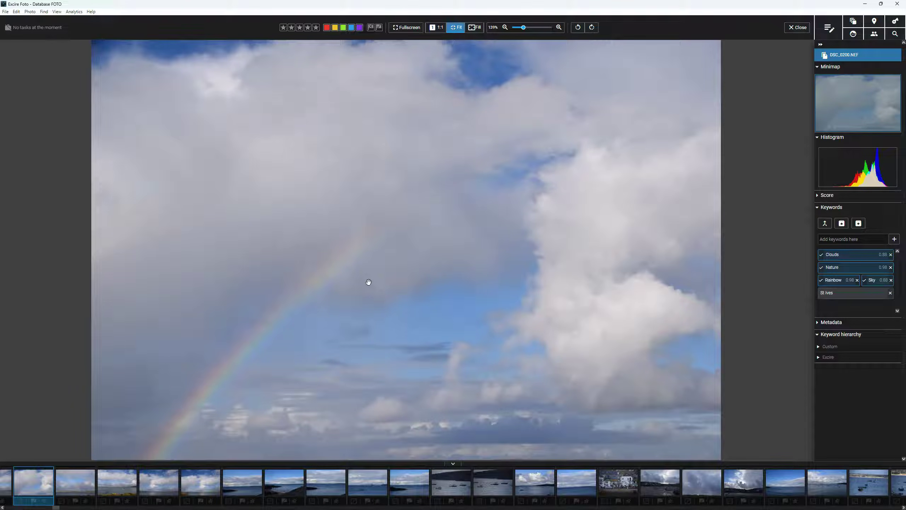
left_click(409, 294)
- Open the rainbow photo in Luminar Neo by choosing its executable from the Skylum program folder
right_click(41, 492)
mouse_move(85, 316)
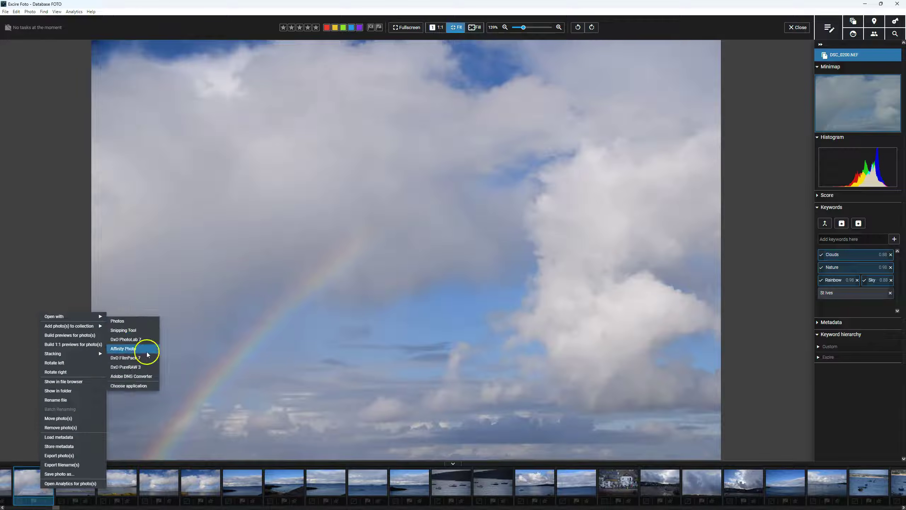
left_click(133, 387)
double_click(154, 112)
double_click(165, 68)
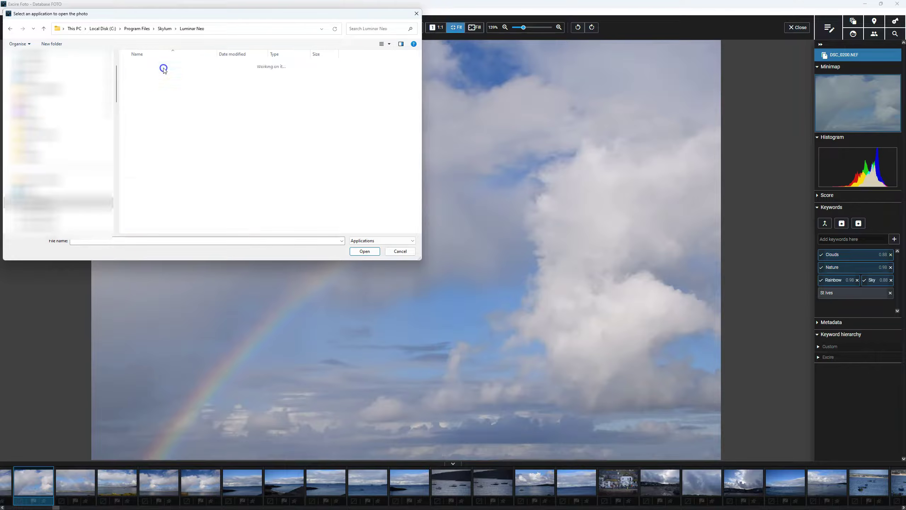
double_click(157, 154)
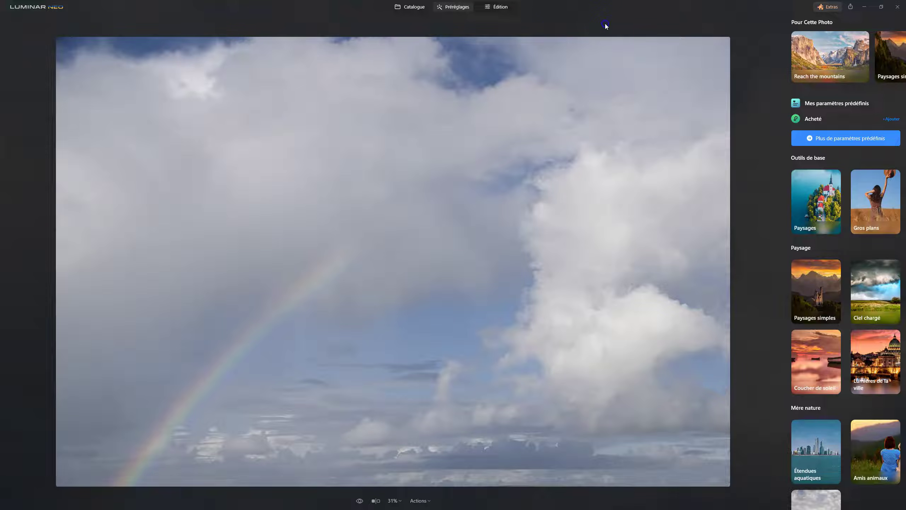
- Switch to editing the photo and set the Développement camera profile to Camera Neutral
left_click(499, 7)
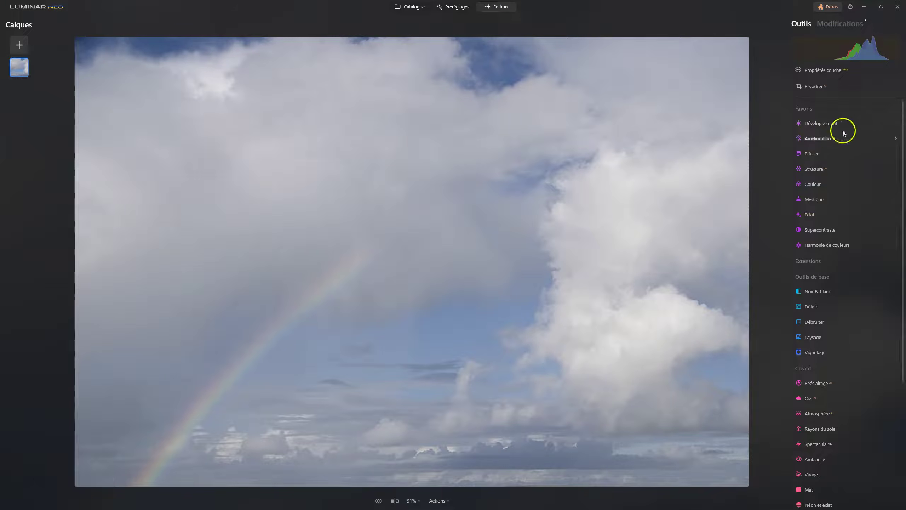
left_click(824, 123)
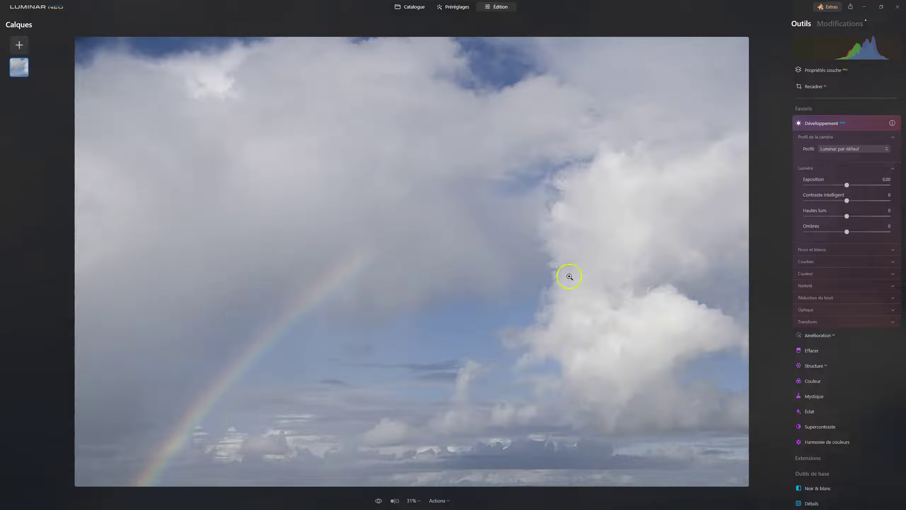
left_click(866, 148)
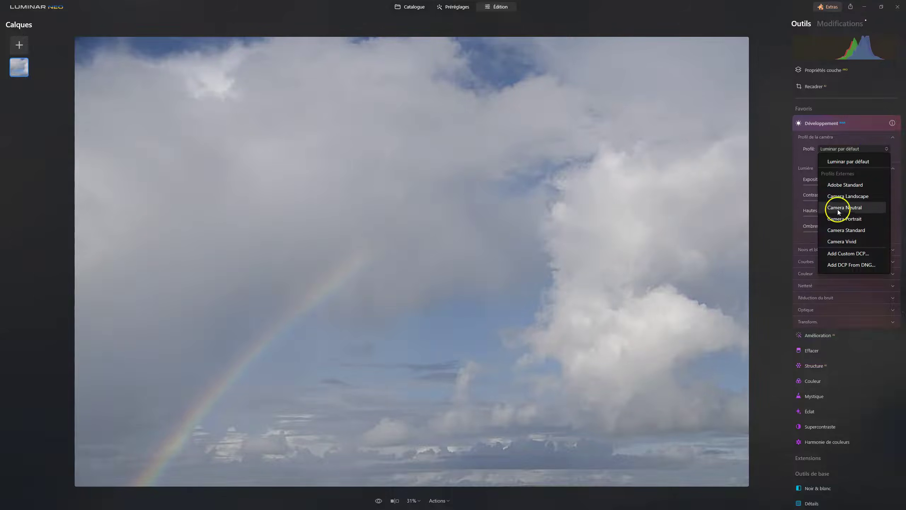
left_click(835, 207)
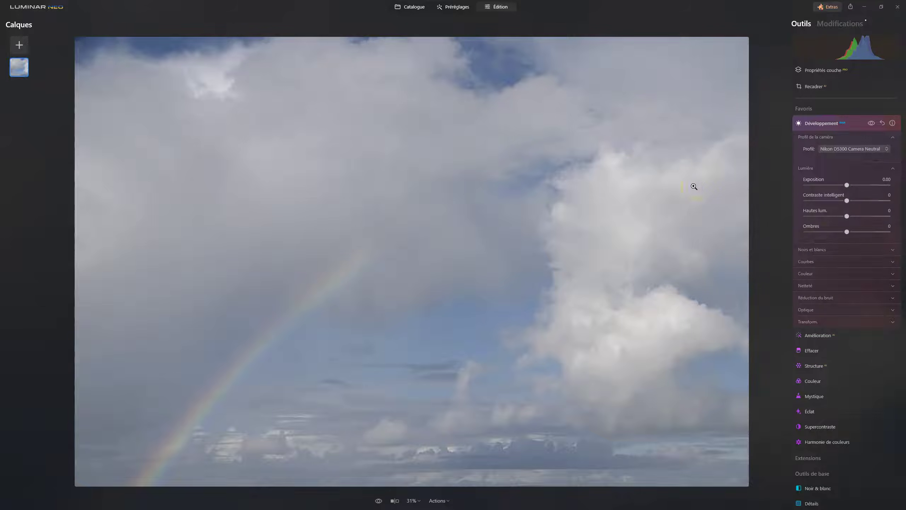
left_click(407, 267)
left_click(812, 298)
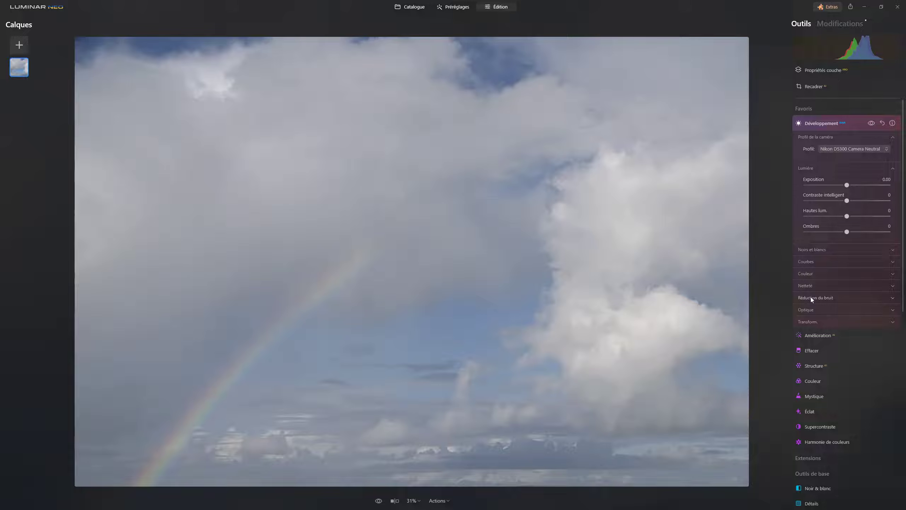
- Apply the Sans bruit noise reduction to the photo at the Inférieure level
left_click(815, 125)
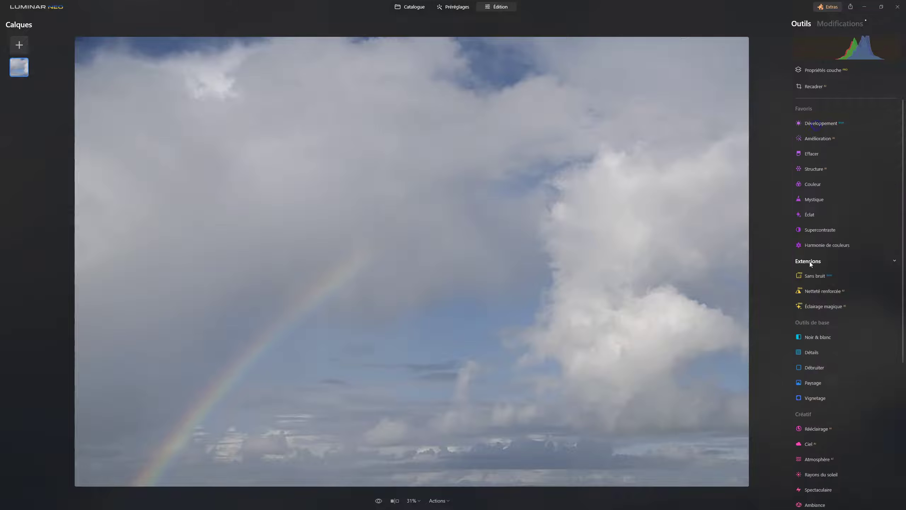
left_click(813, 276)
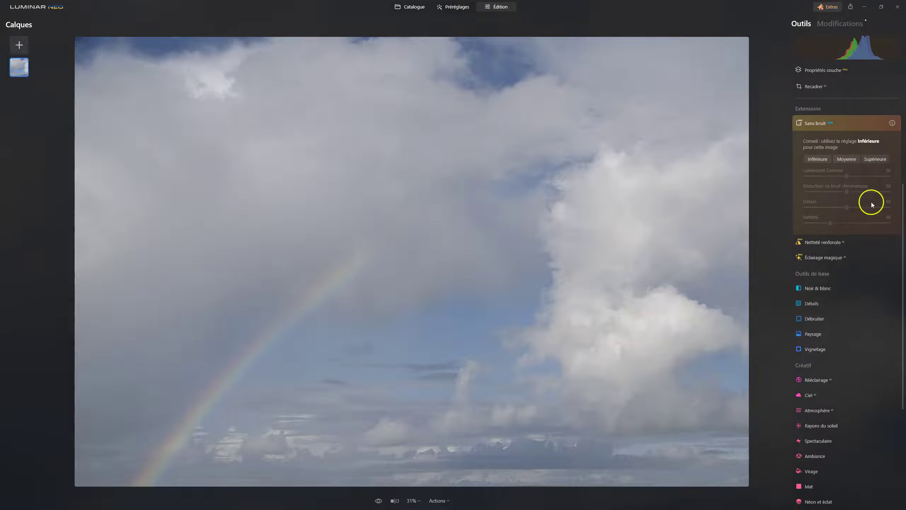
left_click(816, 159)
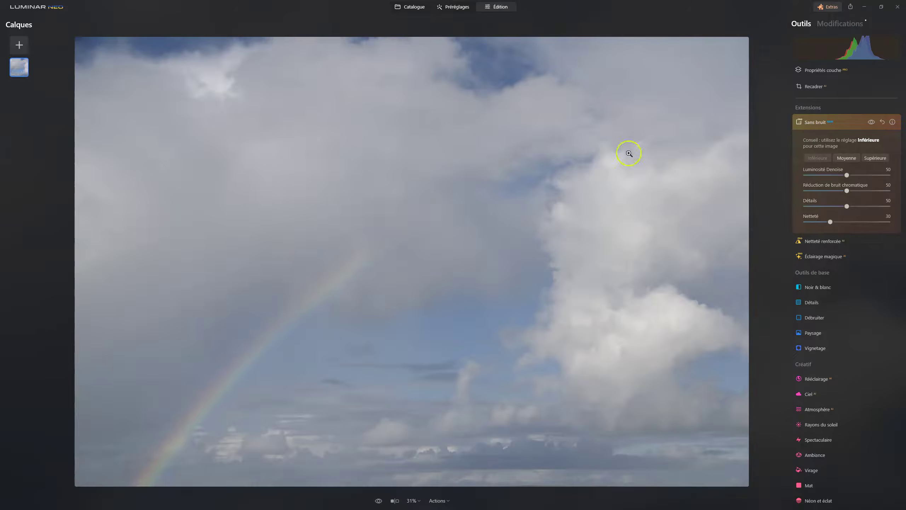
left_click(818, 123)
scroll(826, 249, "up", 5)
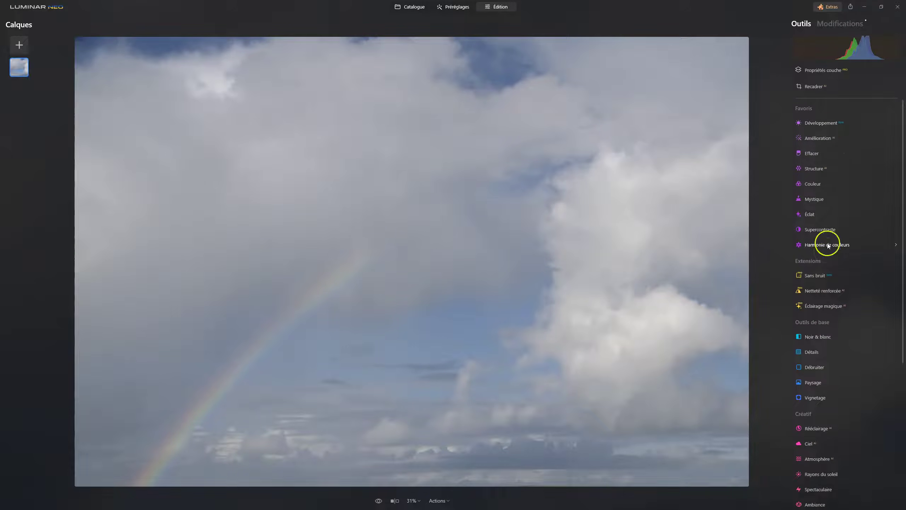
- In Développement, lower the highlights (Hautes lum.) to -92 and raise the shadows (Ombres) to 34
left_click(830, 125)
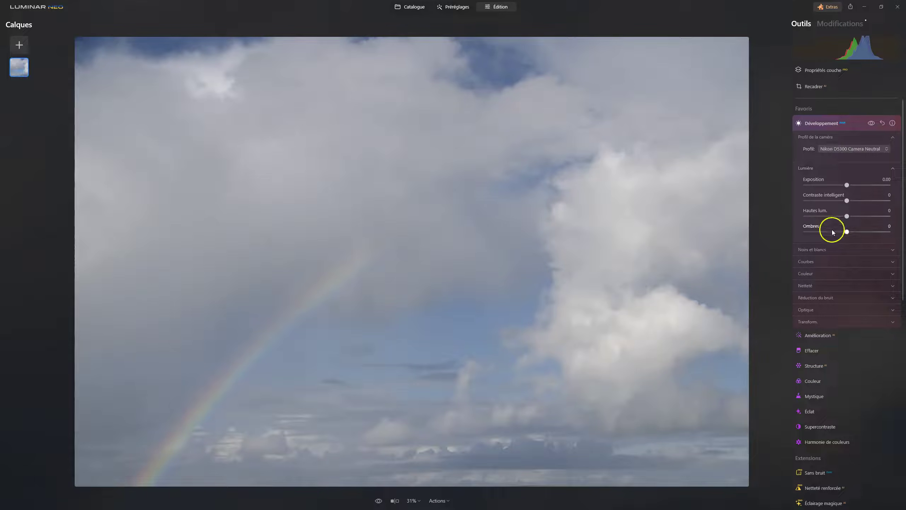
left_click_drag(847, 217, 807, 214)
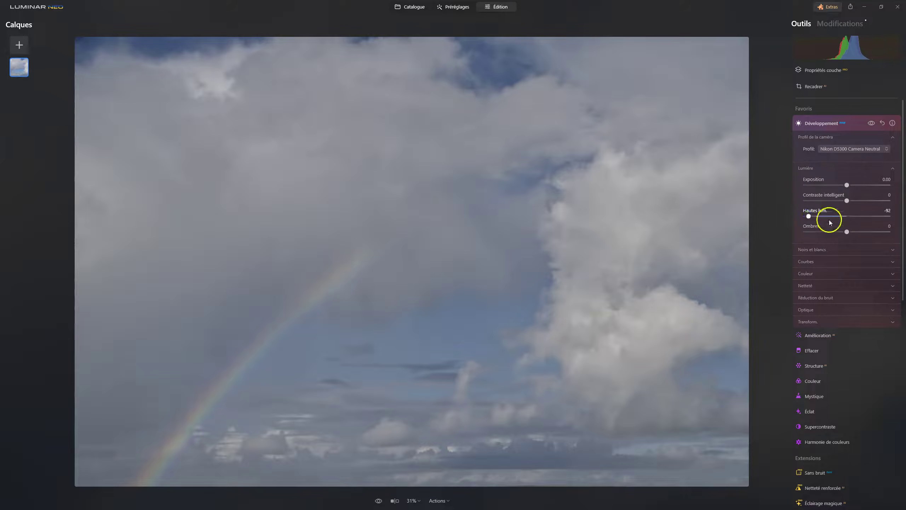
mouse_move(848, 230)
left_mouse_down()
mouse_move(870, 230)
mouse_move(851, 232)
mouse_move(862, 231)
left_mouse_up()
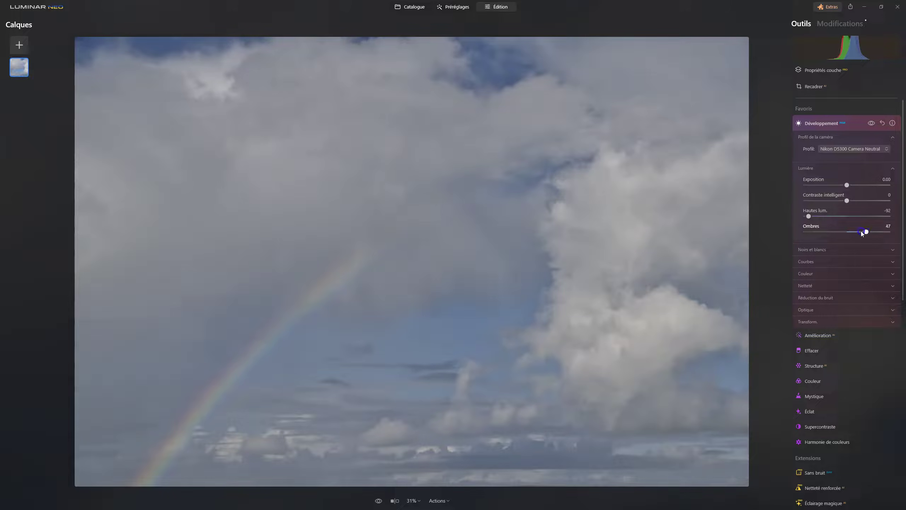
- Set the blacks (Noirs) to -74 and the whites (Blancs) to 66 in Développement
left_click(816, 249)
mouse_move(819, 280)
left_mouse_down()
mouse_move(848, 283)
mouse_move(818, 280)
left_mouse_up()
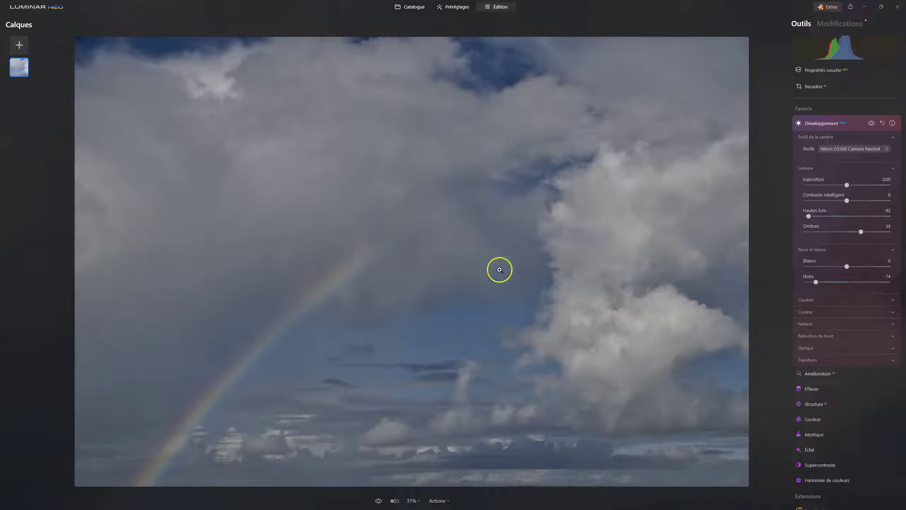
left_click_drag(848, 267, 877, 269)
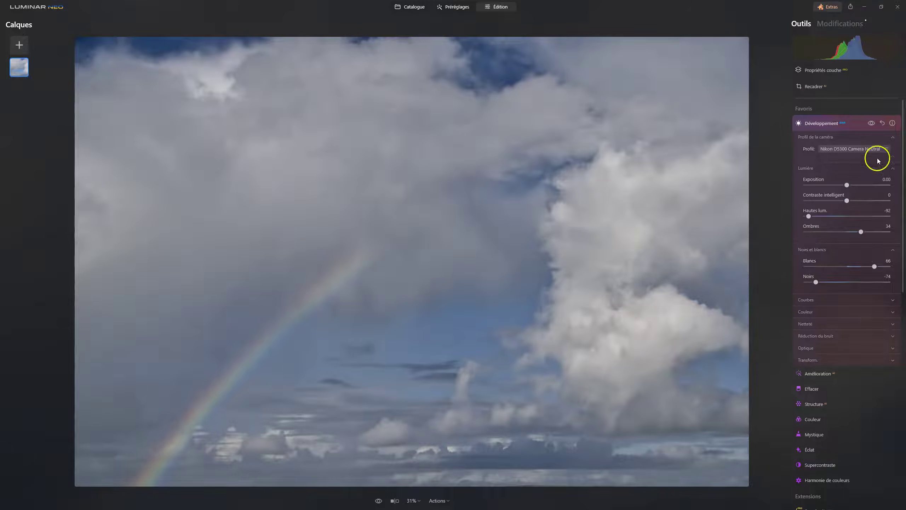
- Compare the photo with and without the Développement adjustments
left_click(871, 123)
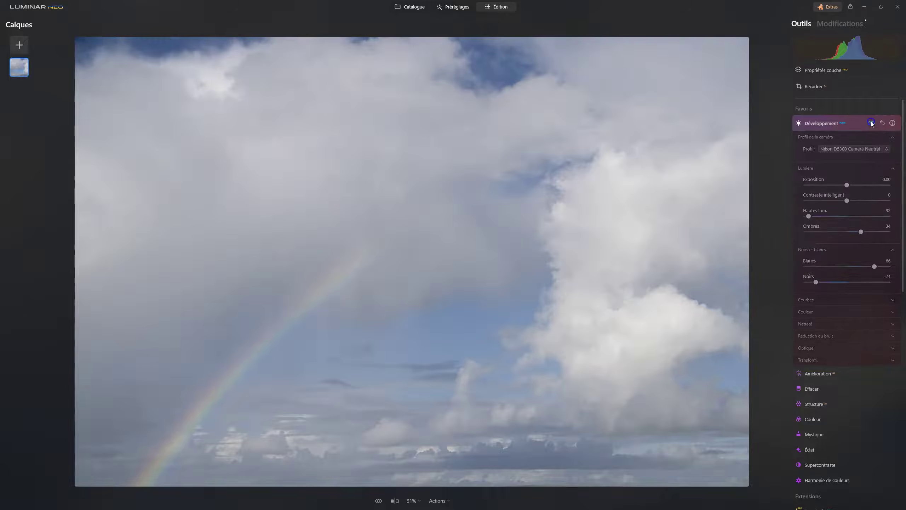
left_click(871, 123)
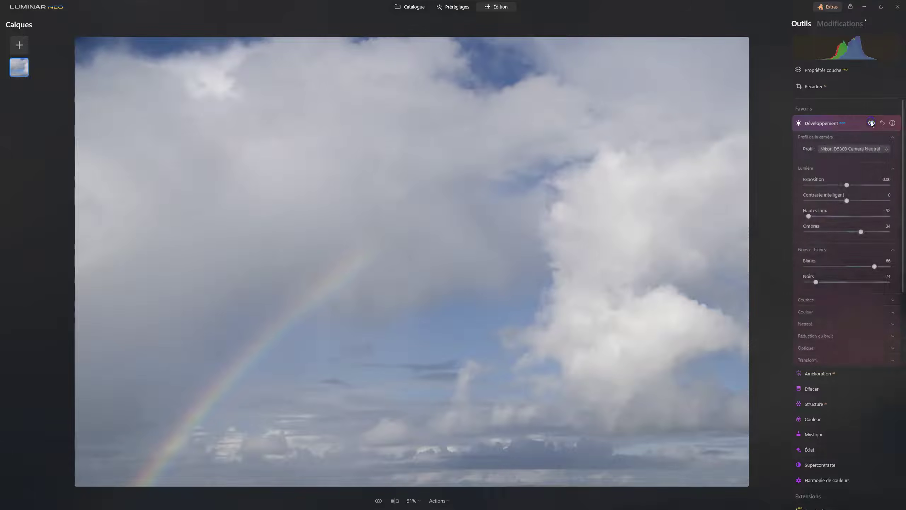
left_click(872, 123)
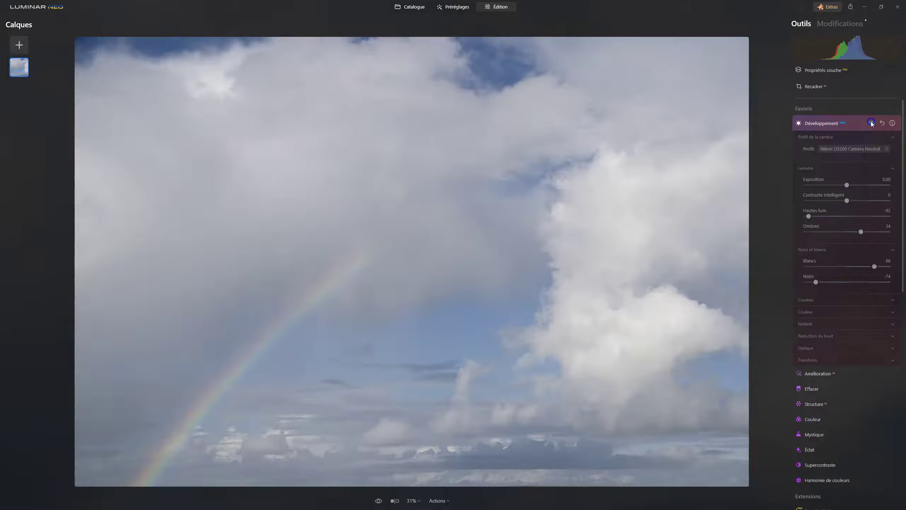
left_click(871, 124)
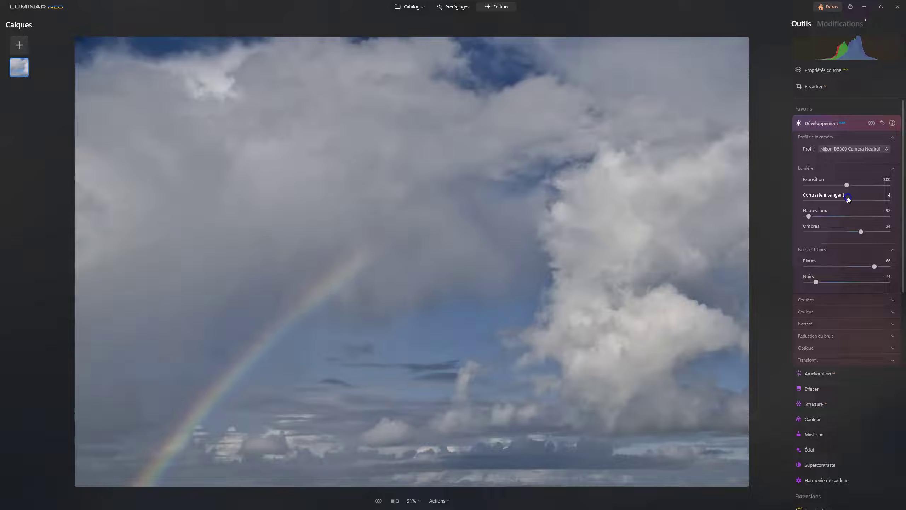
- Try raising Contraste intelligent to 52, and reset it to 0
mouse_move(853, 199)
left_mouse_down()
mouse_move(876, 202)
mouse_move(827, 202)
mouse_move(853, 203)
left_mouse_up()
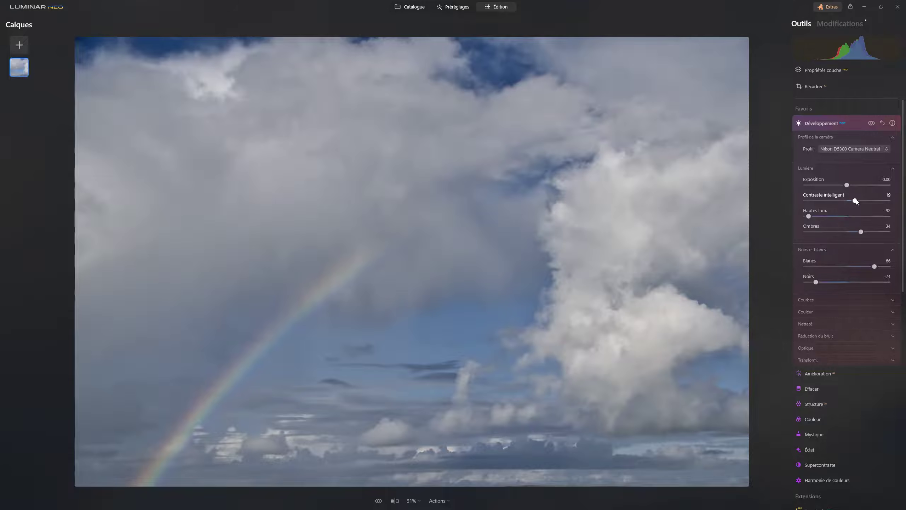
left_click_drag(856, 200, 870, 203)
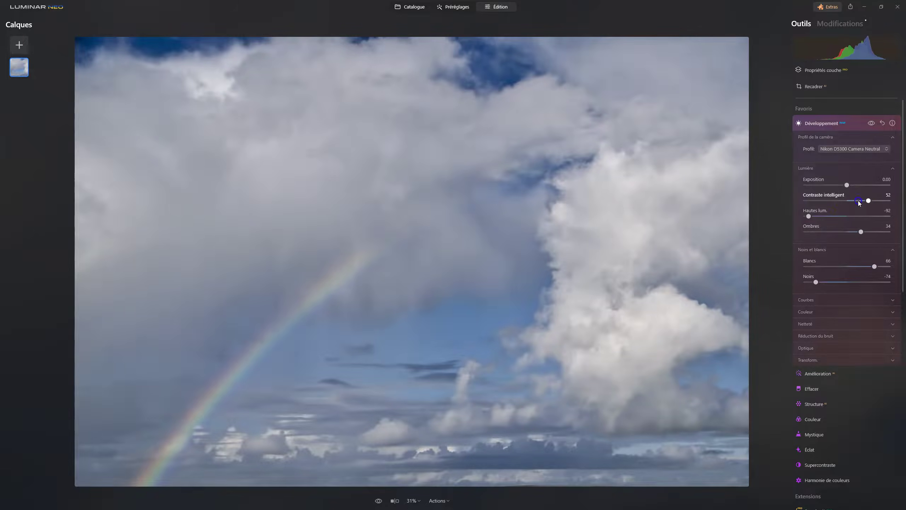
left_click(858, 201)
double_click(857, 200)
- Shape the Développement tone curve into an S by lowering the darker tones and raising the brighter ones, and compare before and after
left_click(812, 302)
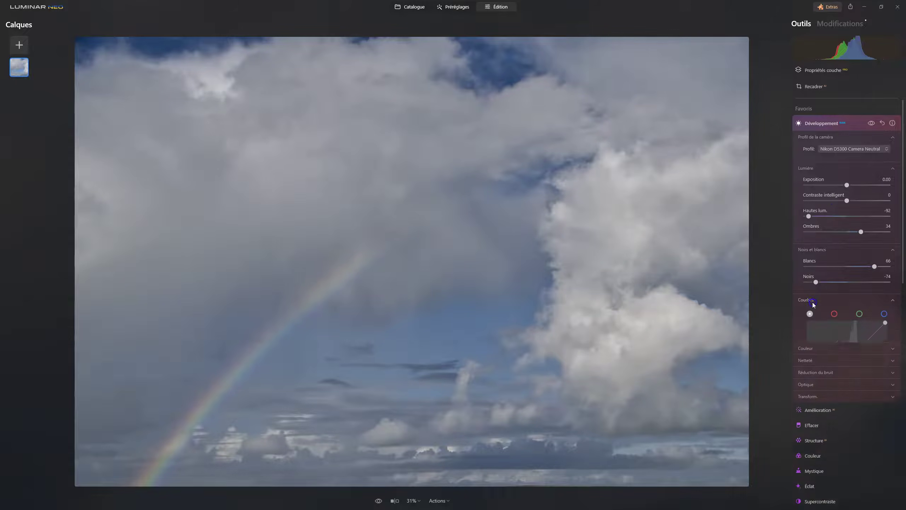
left_click_drag(846, 363, 832, 379)
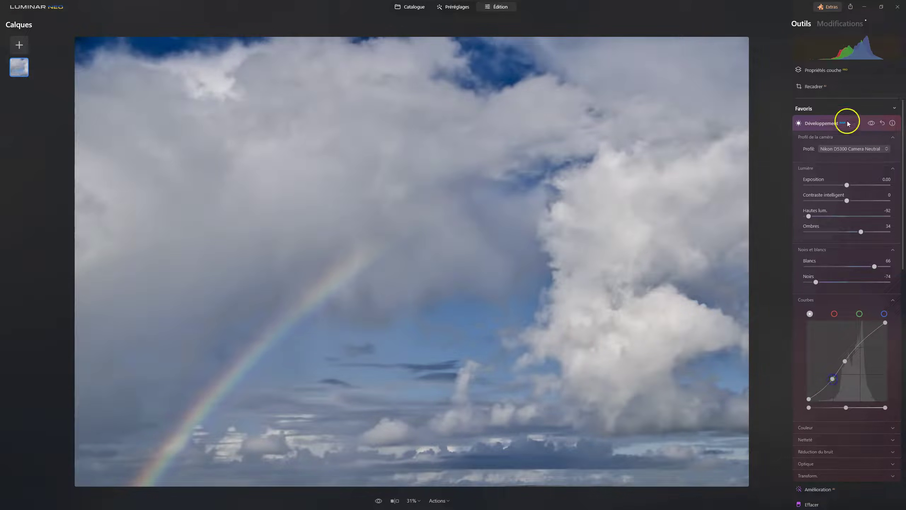
left_click_drag(859, 350, 861, 339)
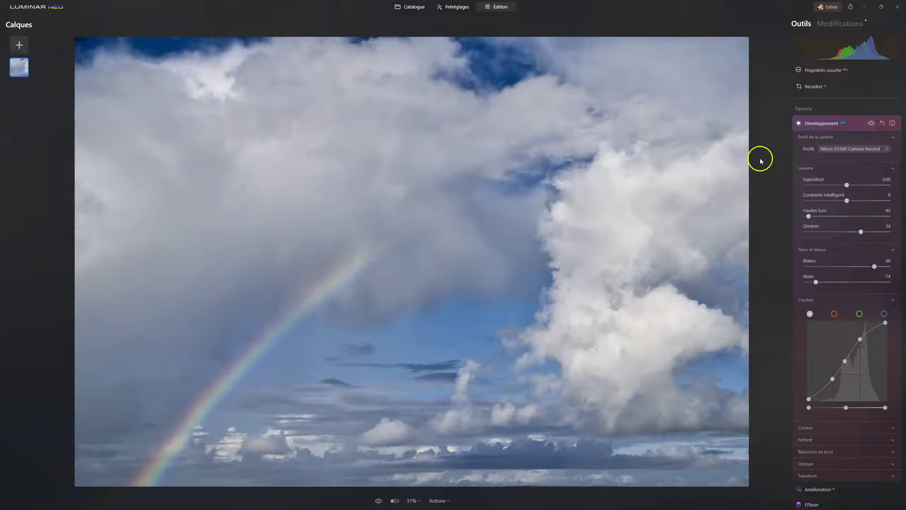
left_click(872, 123)
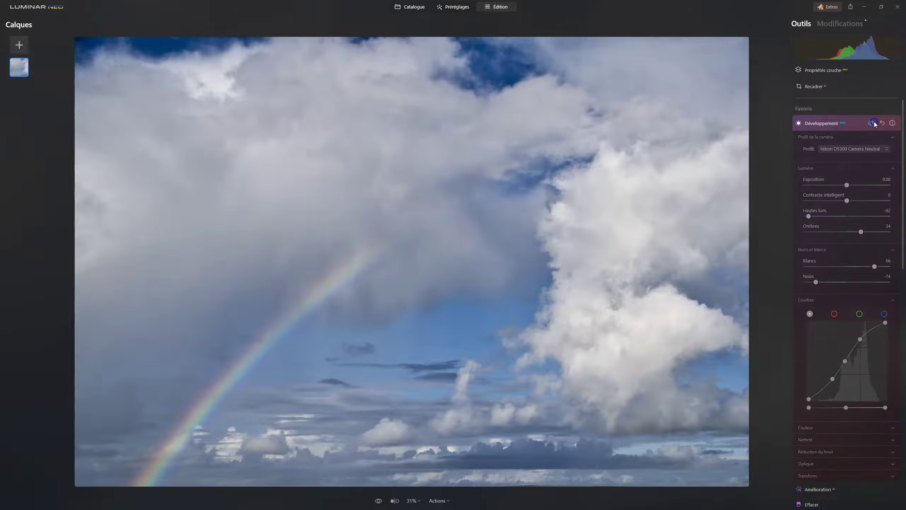
left_click(873, 123)
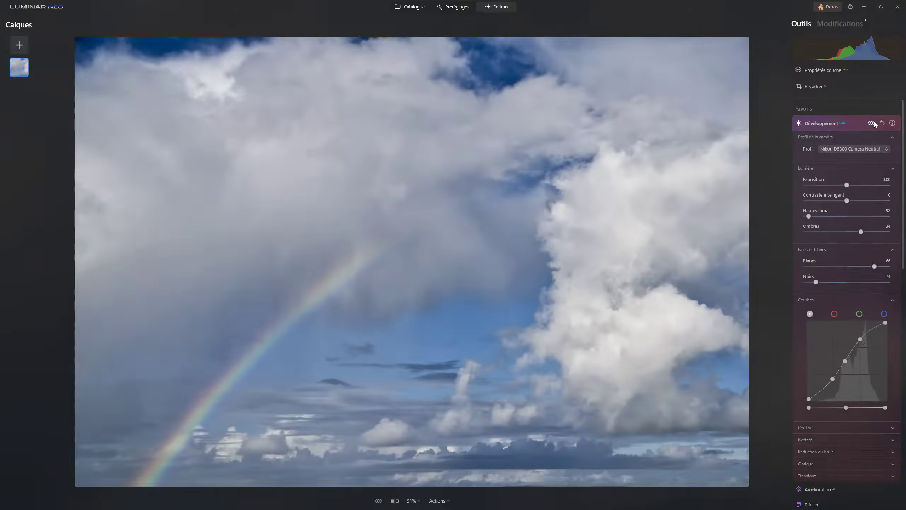
left_click(834, 125)
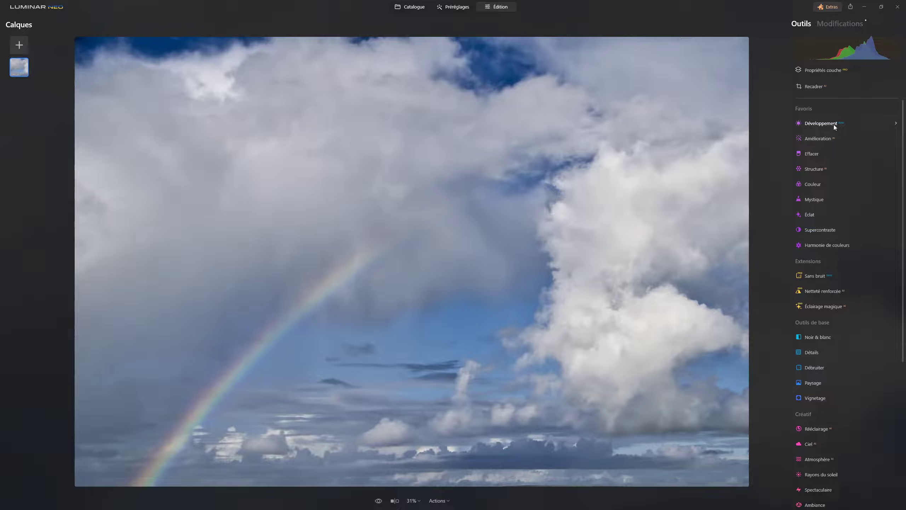
- Set the HSL saturation of Bleu to -24 in the Couleur tool, comparing the photo with and without the adjustment
left_click(805, 184)
left_click(799, 270)
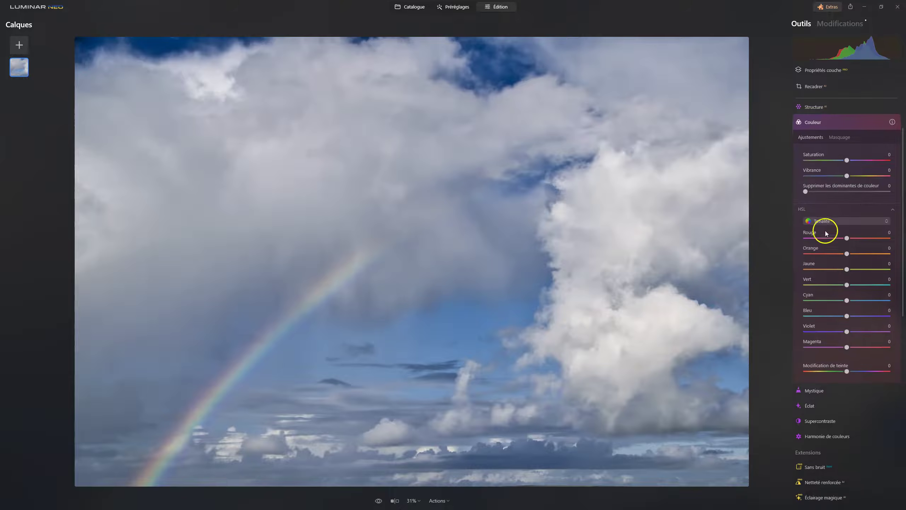
left_click(825, 221)
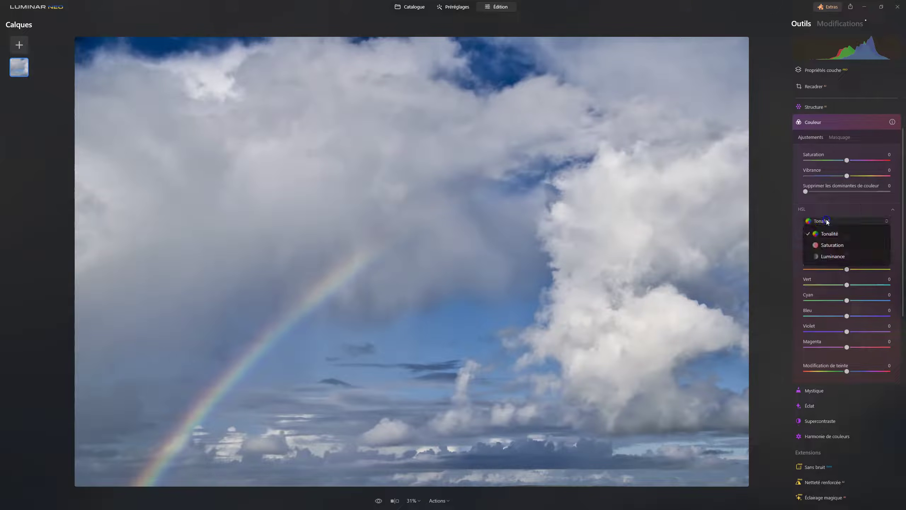
left_click(828, 246)
left_click(847, 316)
left_click_drag(829, 317, 837, 314)
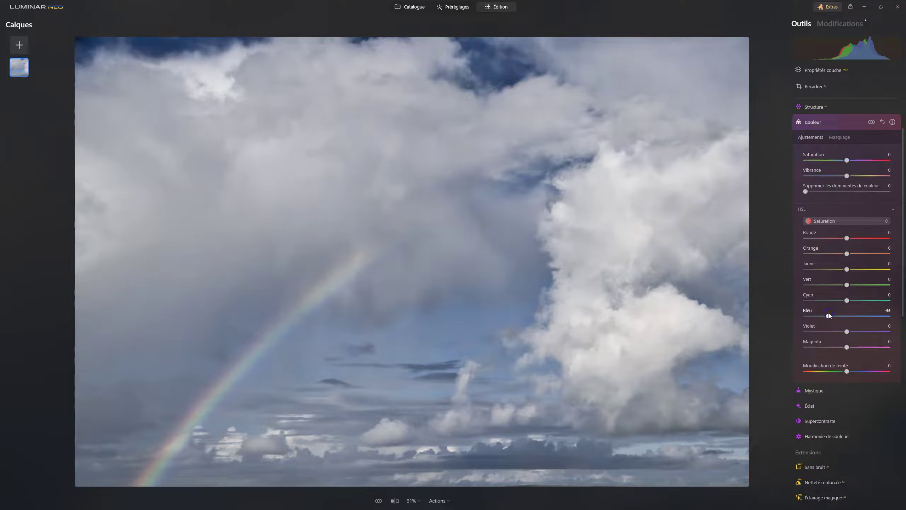
left_click(871, 122)
left_click(871, 121)
left_click_drag(830, 316, 835, 317)
- Try darker and brighter HSL luminance for Bleu, settle on -27, and check the photo against the original
left_click(849, 221)
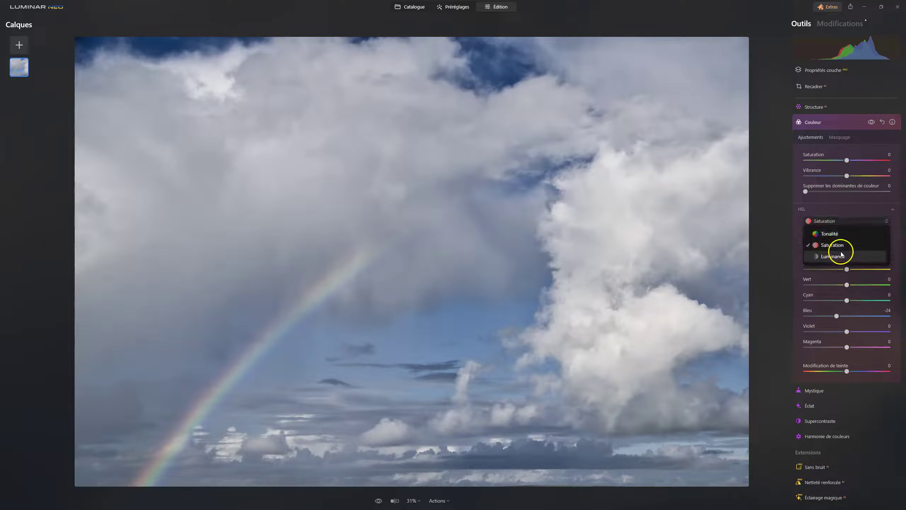
left_click(832, 256)
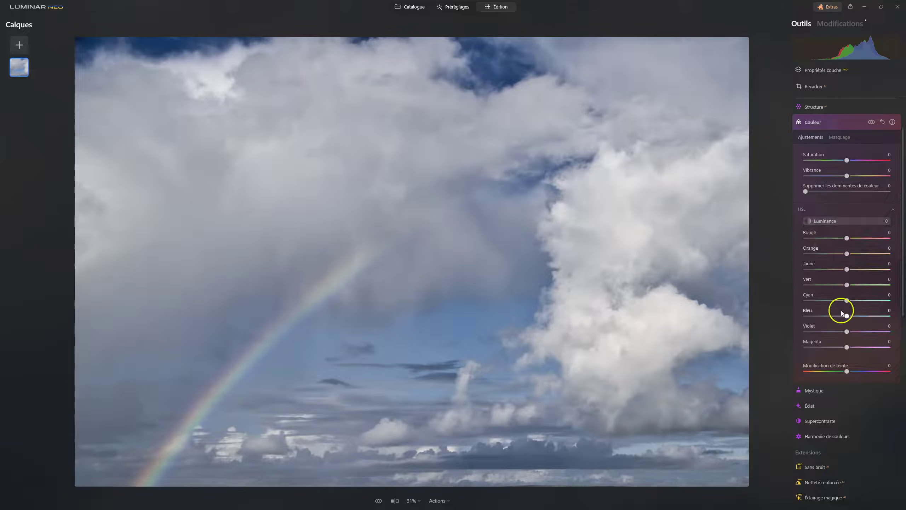
mouse_move(846, 315)
left_mouse_down()
mouse_move(825, 313)
mouse_move(834, 313)
left_mouse_up()
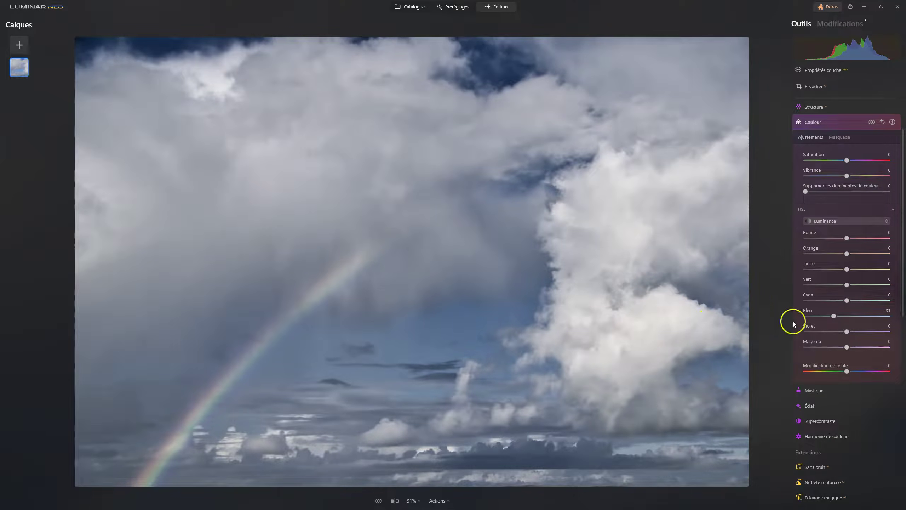
left_click_drag(834, 316, 871, 319)
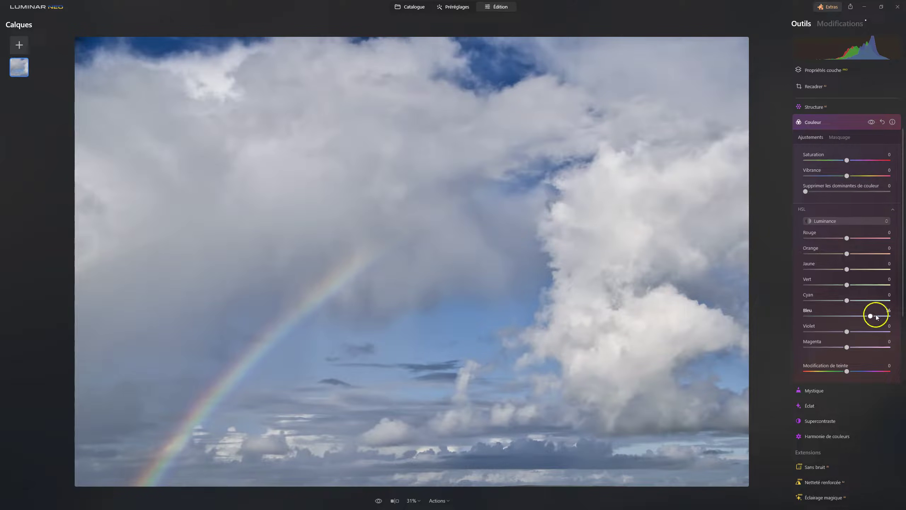
left_click_drag(868, 316, 836, 319)
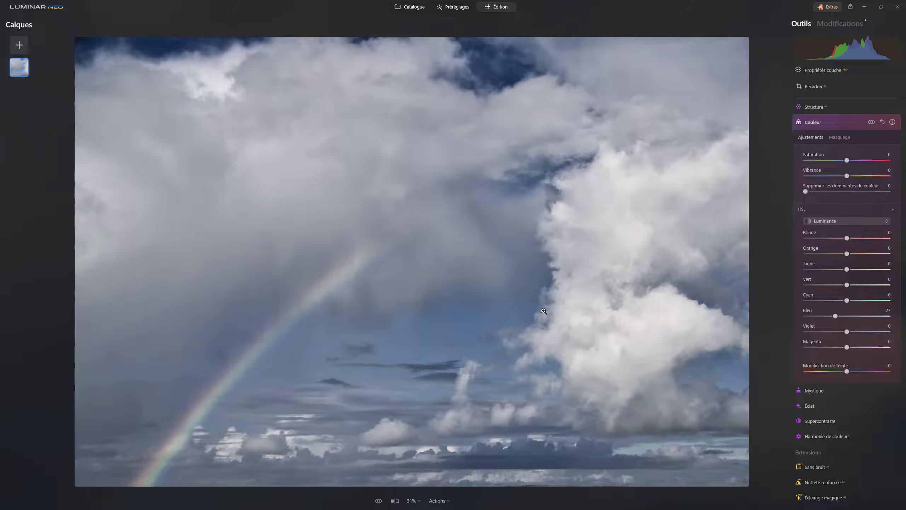
left_click(379, 501)
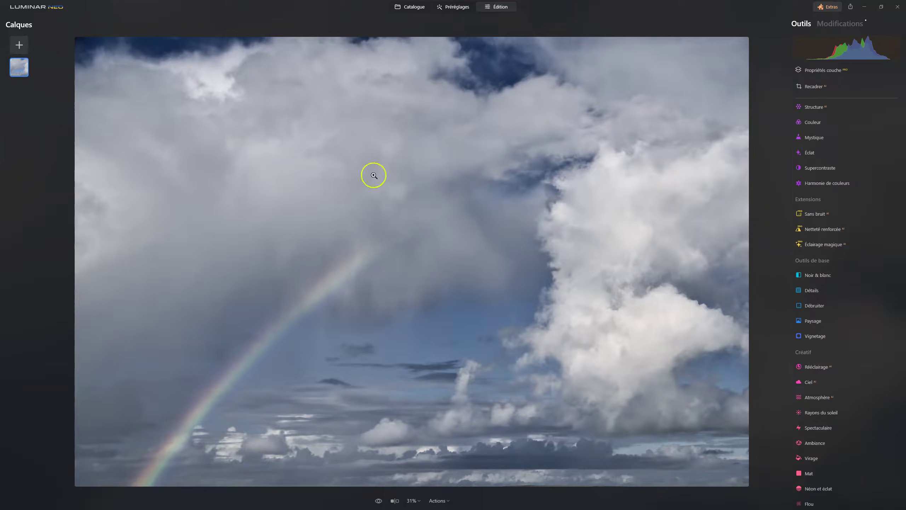
- Apply the Éclat tool's Flou artistique with a Quantité of 10, and compare the photo with and without it
scroll(849, 239, "up", 2)
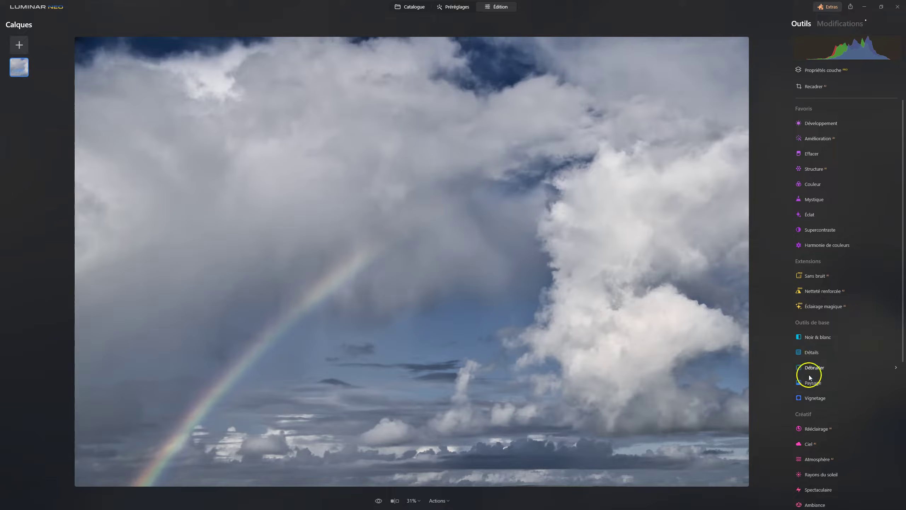
left_click(809, 214)
mouse_move(805, 173)
left_mouse_down()
mouse_move(860, 171)
mouse_move(807, 169)
mouse_move(814, 170)
left_mouse_up()
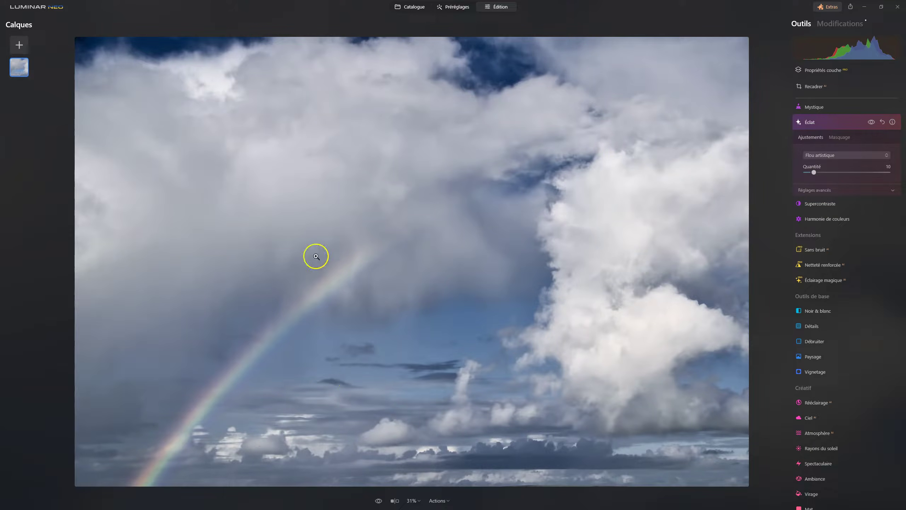
left_click(872, 121)
left_click(871, 122)
- In Éclat's advanced settings, set Adoucissement to 40, Luminosité to -56, Contraste to -22 and Chaleur to -18
left_click(817, 193)
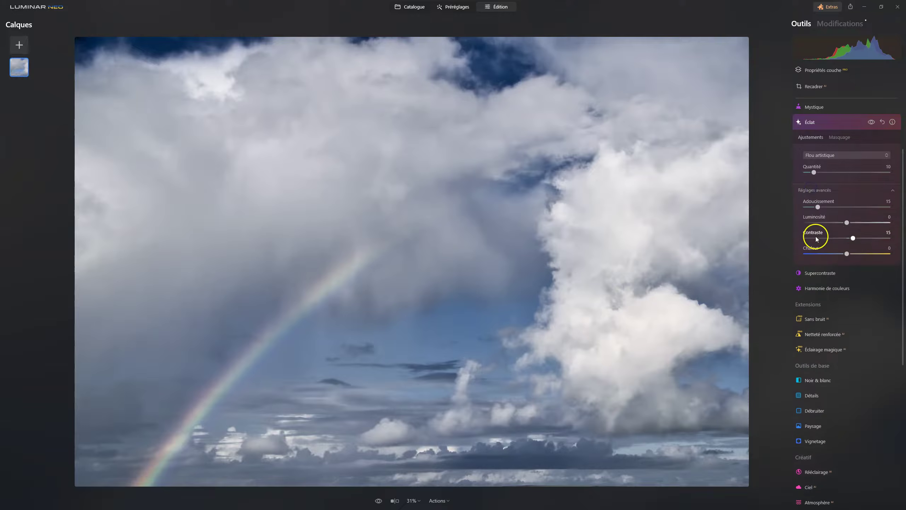
left_click_drag(818, 208, 815, 207)
mouse_move(845, 223)
left_mouse_down()
mouse_move(807, 220)
mouse_move(842, 220)
mouse_move(813, 218)
mouse_move(824, 218)
mouse_move(816, 238)
mouse_move(838, 239)
mouse_move(808, 238)
mouse_move(850, 240)
mouse_move(813, 239)
mouse_move(845, 239)
mouse_move(838, 236)
left_mouse_up()
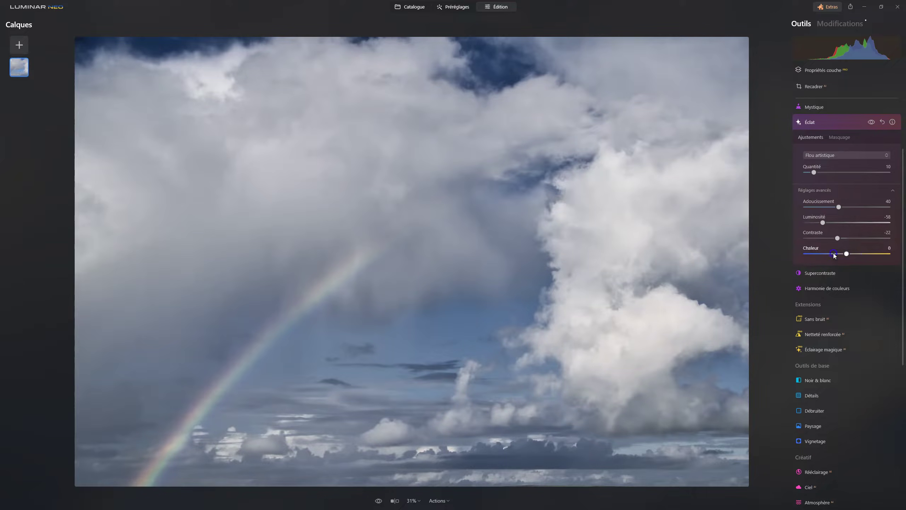
left_click_drag(831, 255, 827, 253)
- Compare the photo with and without the Éclat adjustments, and close the tool
left_click(872, 124)
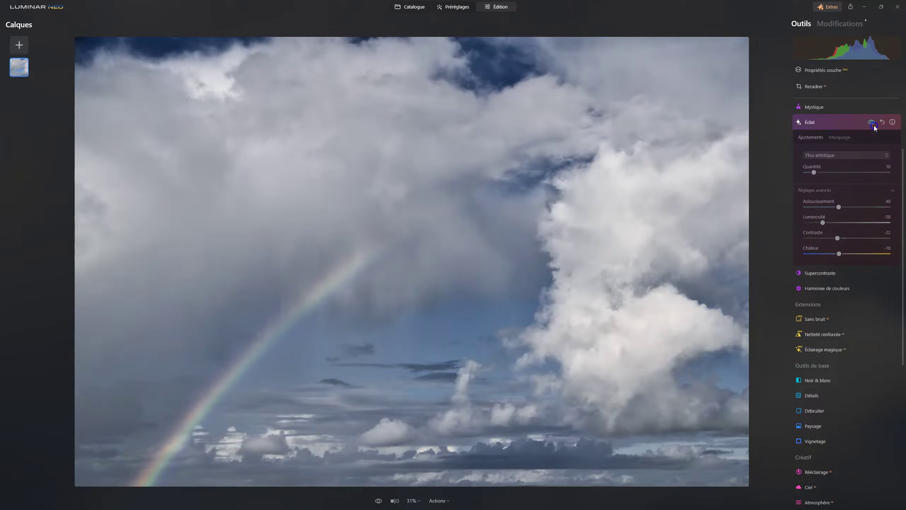
left_click(874, 125)
left_click(874, 125)
left_click(874, 125)
left_click(849, 122)
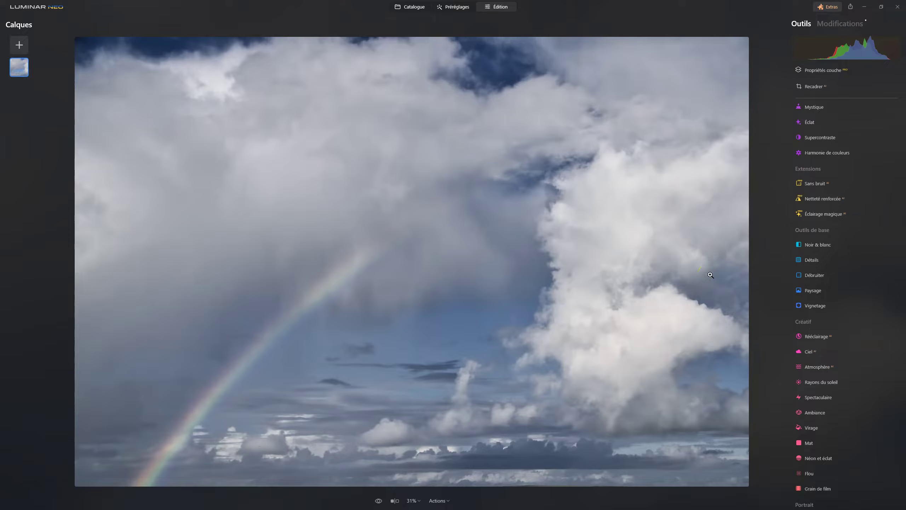
- Compare the edited photo with the original several times, and review the list of applied modifications
left_click(378, 501)
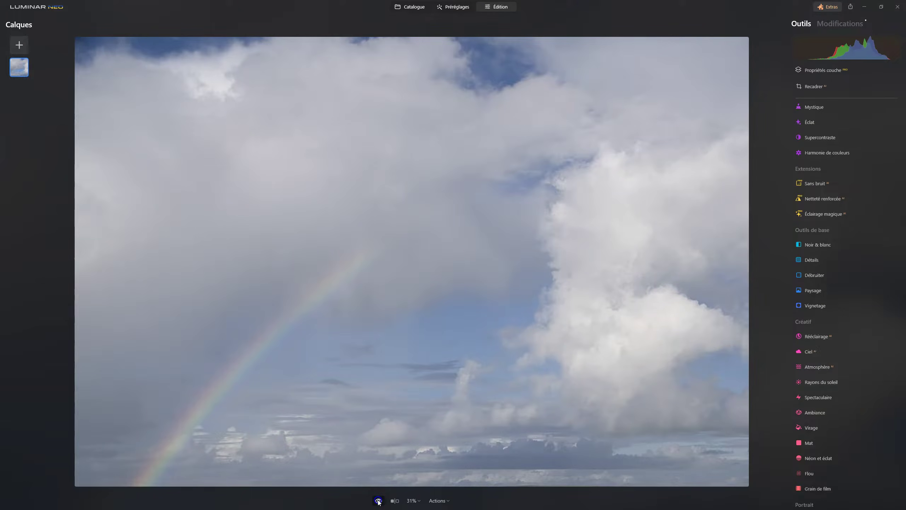
left_click(378, 500)
left_click(378, 501)
left_click(378, 500)
left_click(378, 501)
left_click(378, 501)
left_click(378, 500)
left_click(379, 500)
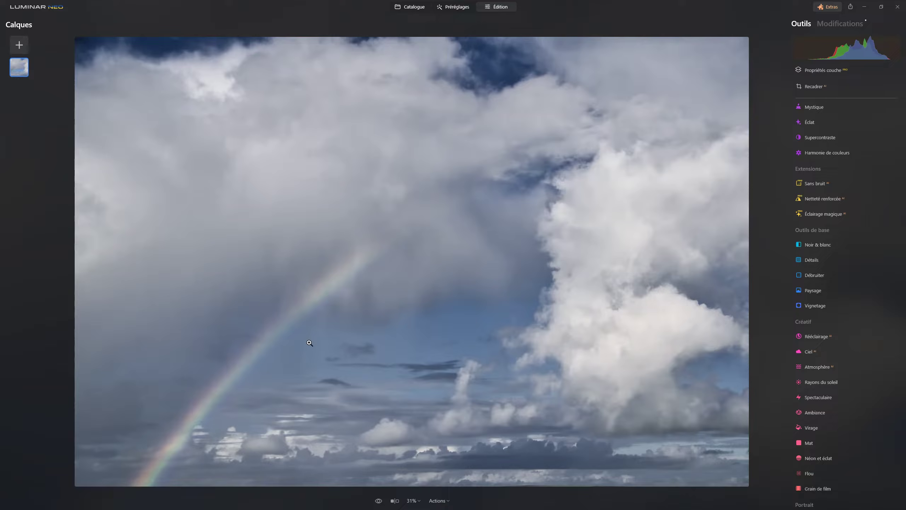
left_click(847, 26)
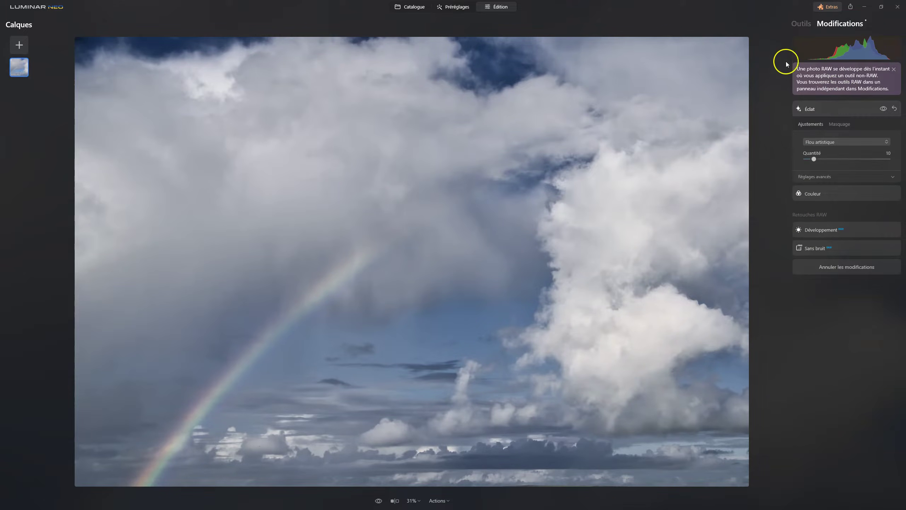
left_click(802, 24)
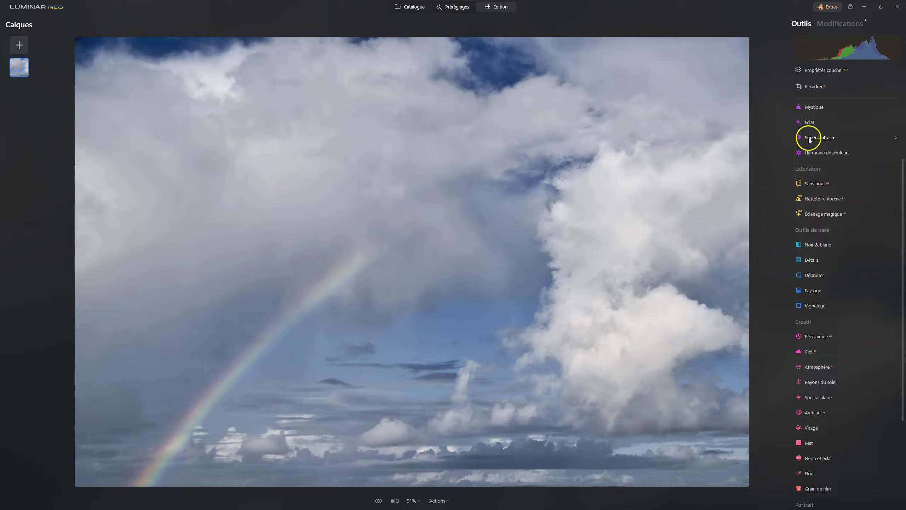
- Start a new Couleur adjustment and paint a brush mask over the dark blue sky patches along the photo's upper part
scroll(831, 232, "up", 3)
left_click(815, 178)
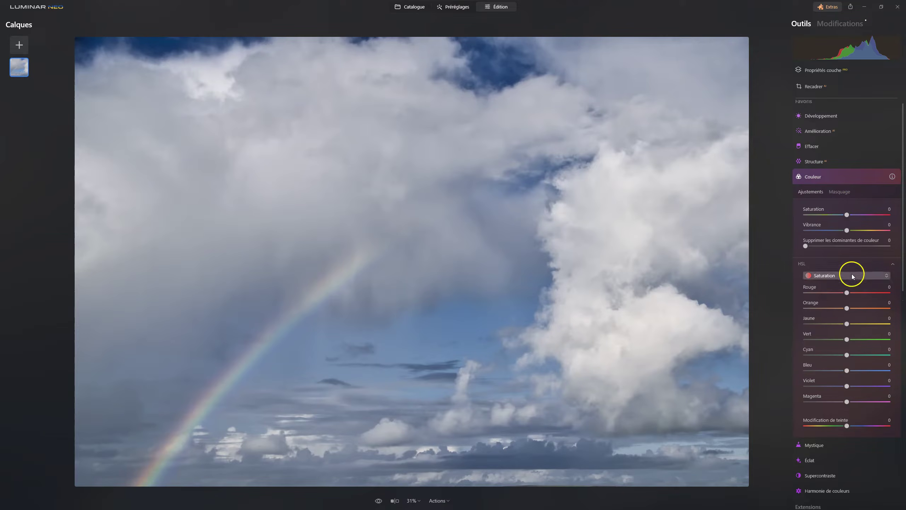
left_click(847, 195)
scroll(846, 196, "down", 3)
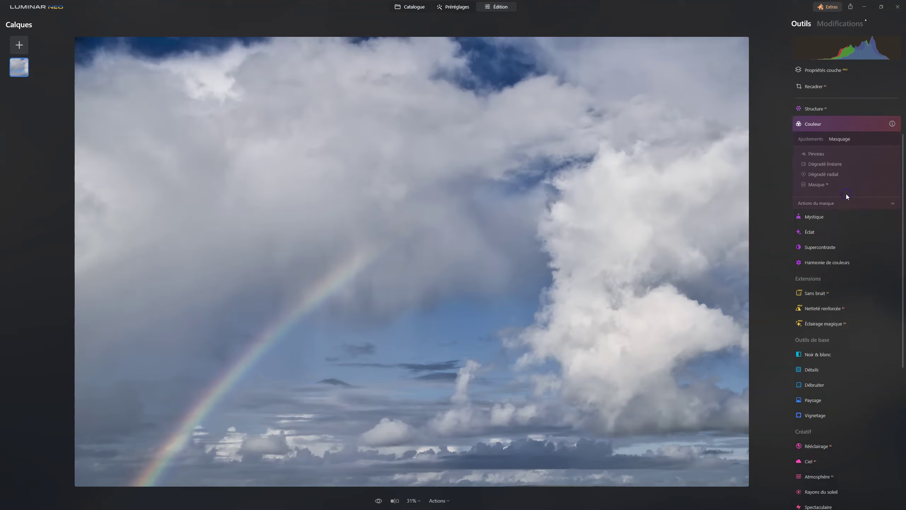
left_click(813, 153)
mouse_move(509, 59)
left_mouse_down()
mouse_move(450, 67)
mouse_move(518, 77)
mouse_move(471, 47)
mouse_move(447, 70)
mouse_move(545, 65)
mouse_move(572, 81)
mouse_move(545, 65)
mouse_move(592, 115)
mouse_move(592, 135)
mouse_move(558, 171)
mouse_move(544, 168)
mouse_move(558, 158)
left_mouse_up()
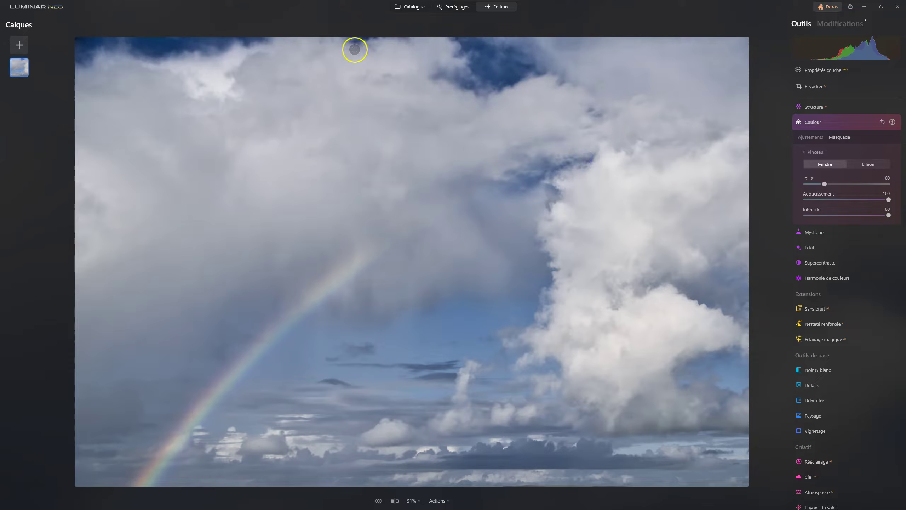
left_click_drag(355, 49, 372, 44)
mouse_move(259, 38)
left_mouse_down()
mouse_move(74, 55)
mouse_move(308, 43)
left_mouse_up()
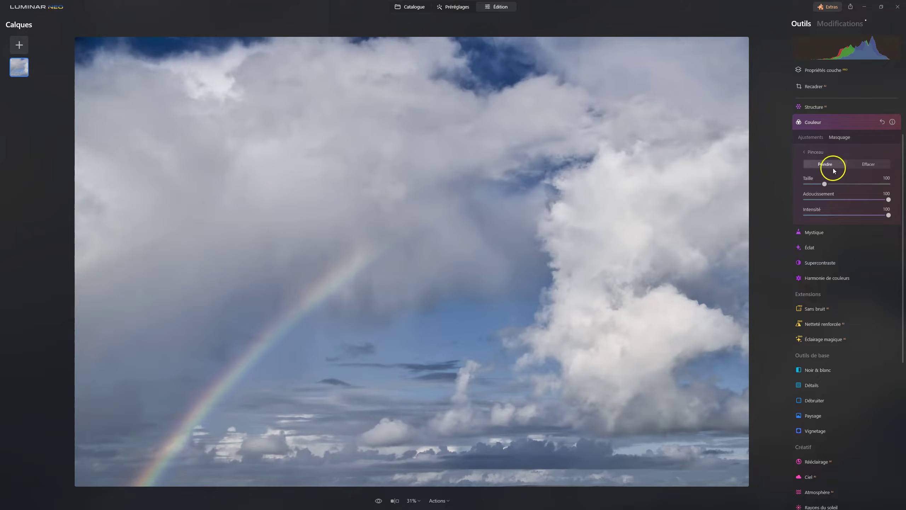
- Raise the HSL luminance of Bleu strongly in the masked Couleur adjustment
left_click(811, 138)
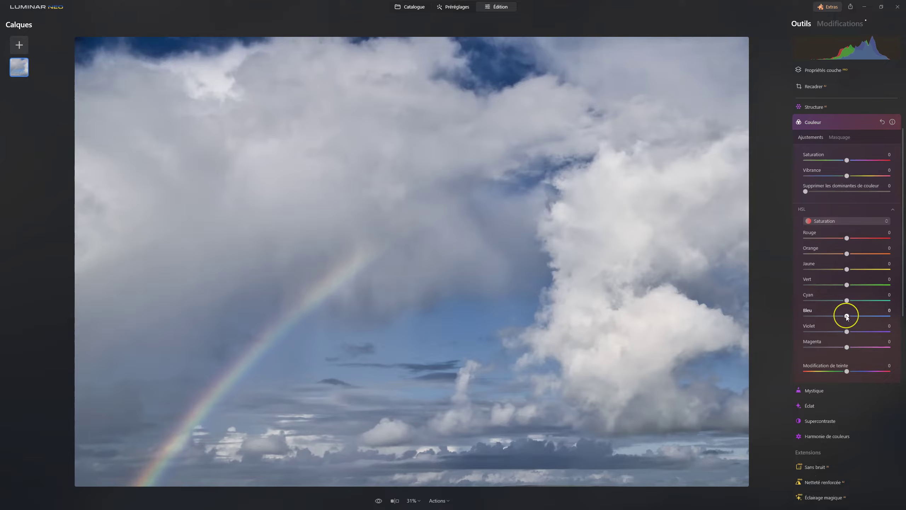
left_click(835, 221)
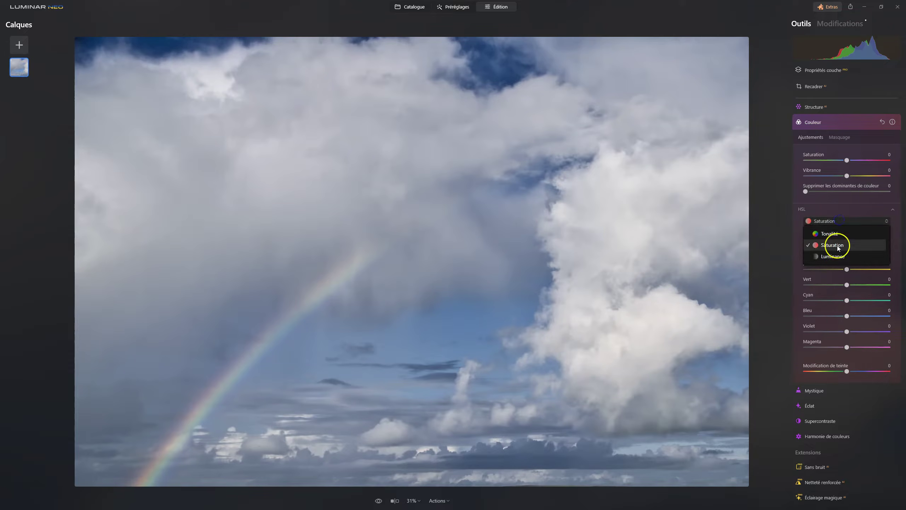
left_click(835, 256)
left_click_drag(847, 315, 875, 316)
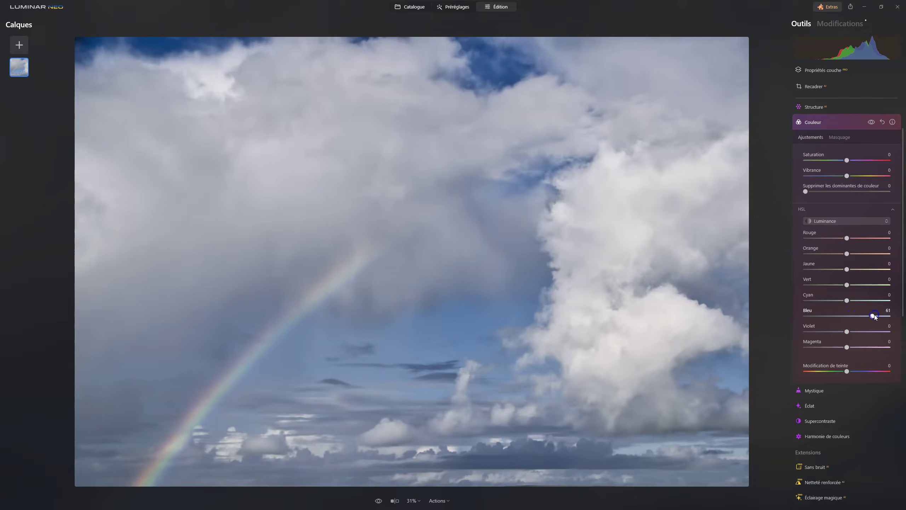
left_click_drag(871, 317, 888, 316)
- Lower the HSL saturation of Bleu to about -46 in the masked Couleur adjustment, and close the tool
left_click(833, 222)
left_click(831, 243)
left_click_drag(847, 316, 837, 315)
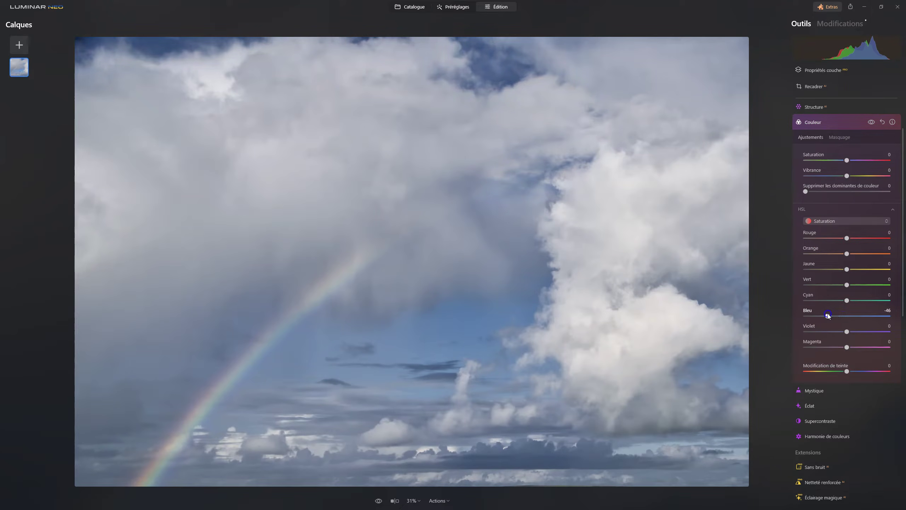
left_click(828, 315)
left_click(827, 316)
left_click(810, 123)
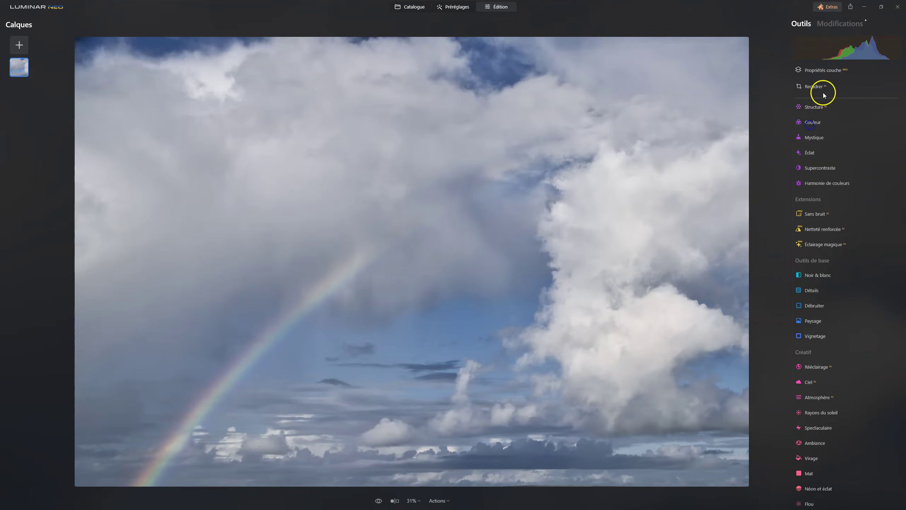
- Reopen the applied Développement edit and enable automatic distortion correction, chromatic aberration correction and Bichromie automatique under Optique
left_click(832, 24)
left_click(825, 270)
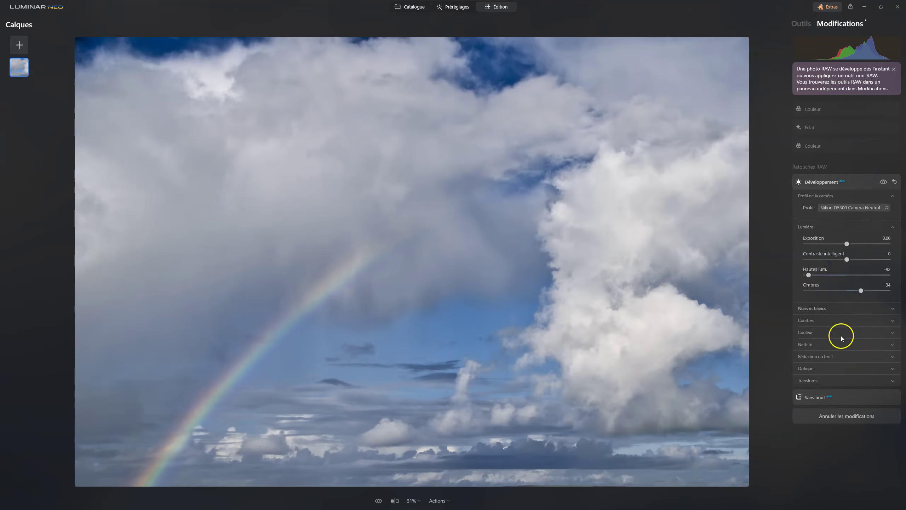
left_click(806, 370)
left_click(806, 381)
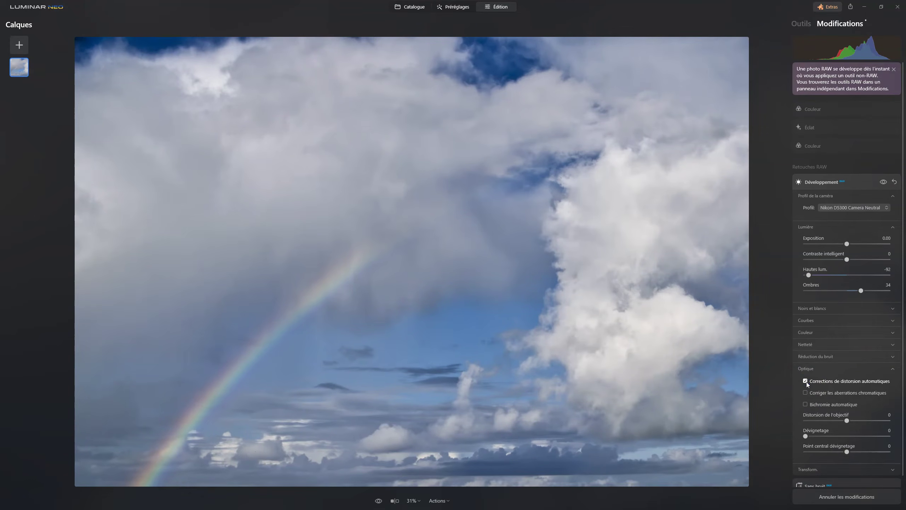
left_click(806, 393)
left_click(806, 404)
left_click(806, 392)
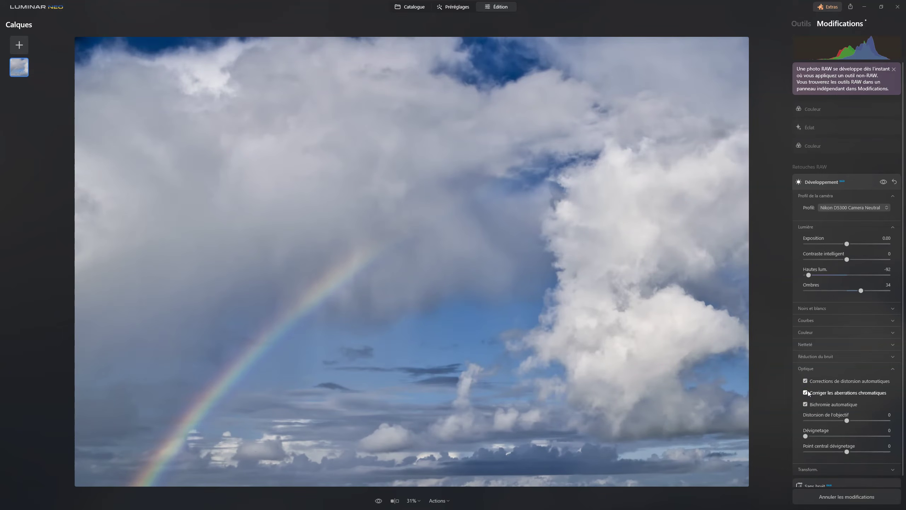
scroll(808, 391, "down", 1)
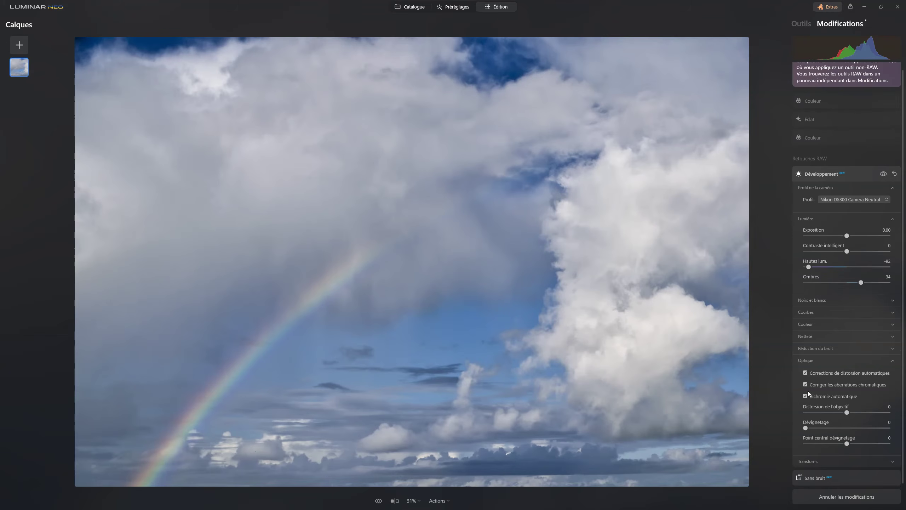
- Compare the finished photo with the unedited original several times, and return to the list of editing tools
left_click(827, 102)
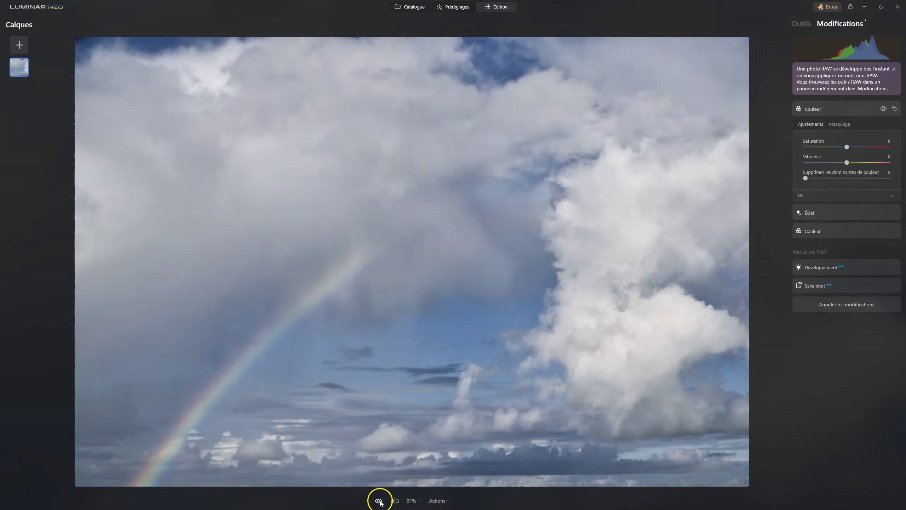
left_click(379, 501)
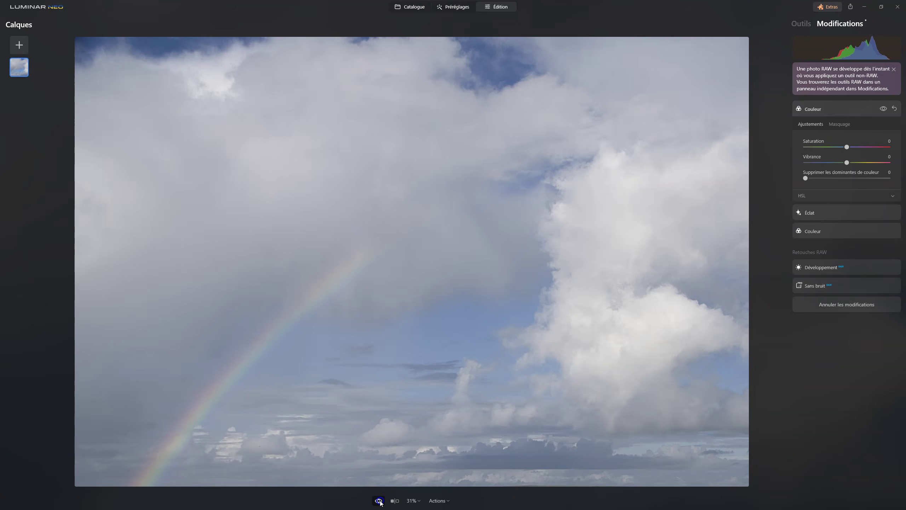
left_click(379, 501)
left_click(379, 501)
left_click(379, 500)
left_click(379, 500)
left_click(379, 501)
left_click(379, 501)
left_click(379, 501)
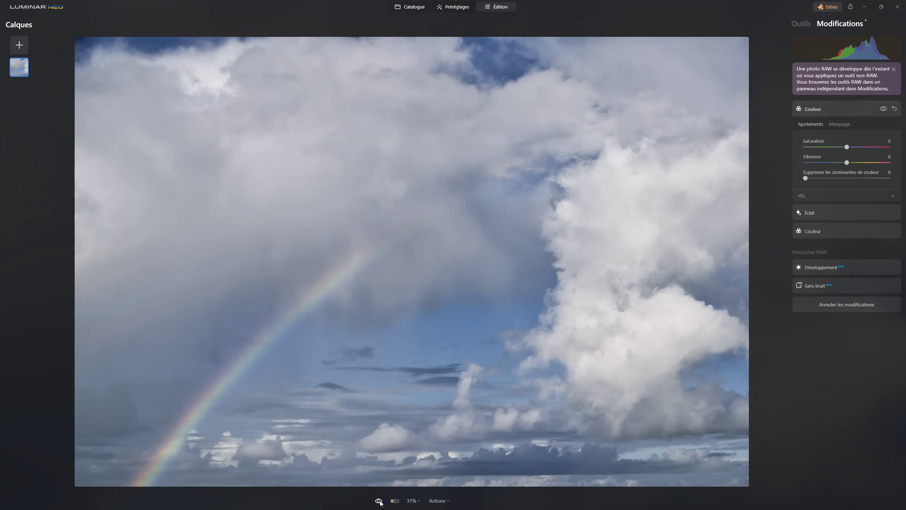
left_click(800, 24)
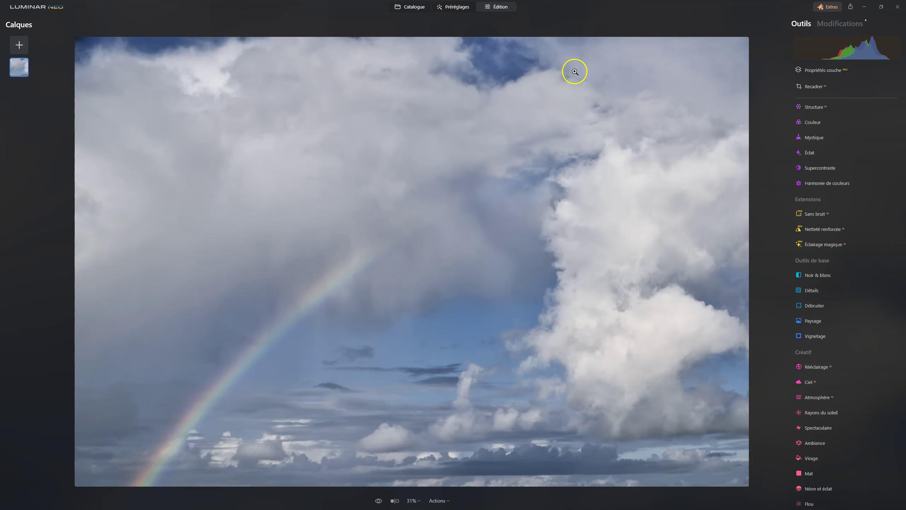